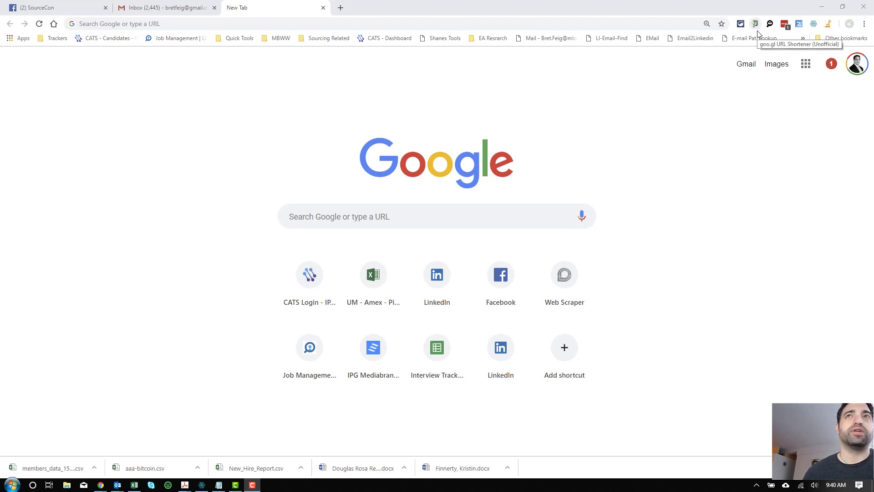
Step: Open the DiG your Data popup listing its Facebook, Product Hunt and LinkedIn scraping options
{"action": "left_click", "coordinate": [827, 24]}
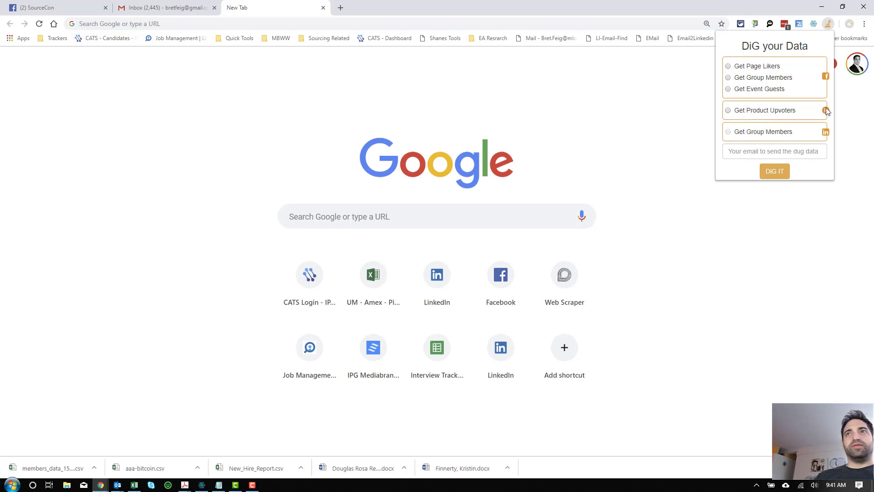
Step: On the SourceCon group page, run DiG's Get Group Members with your e-mail as the delivery address
{"action": "left_click", "coordinate": [41, 6]}
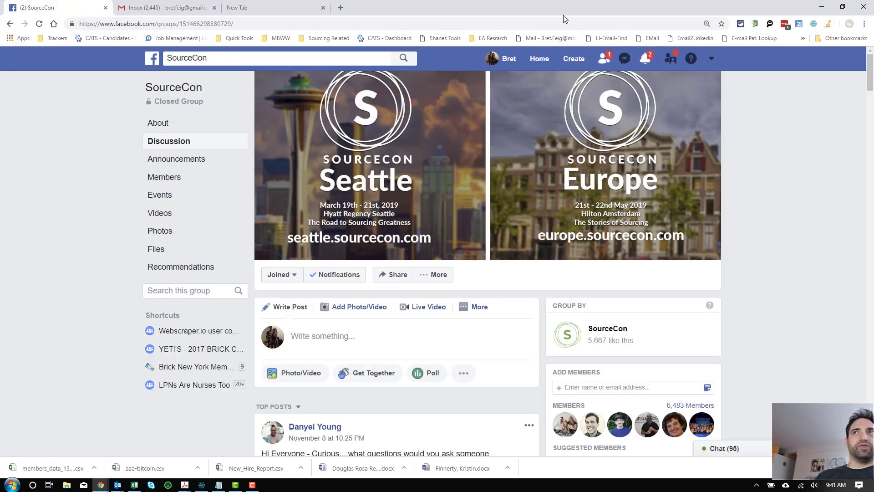
{"action": "left_click", "coordinate": [828, 24]}
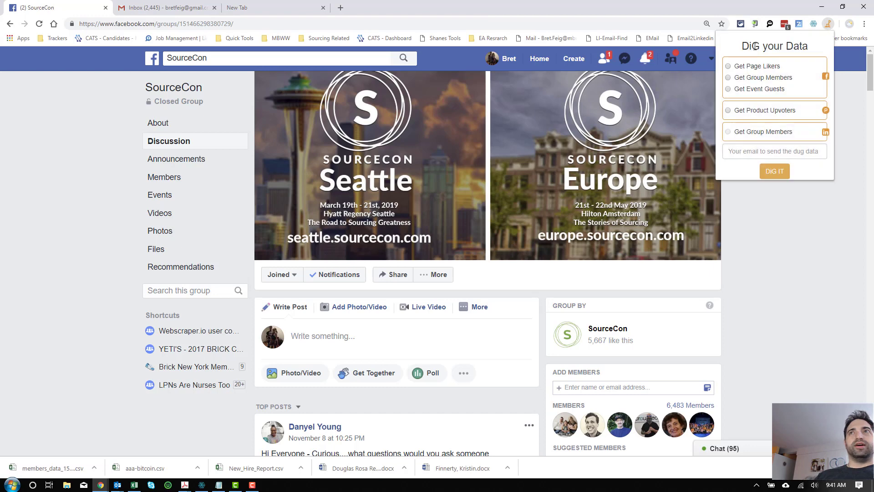
{"action": "left_click", "coordinate": [728, 77]}
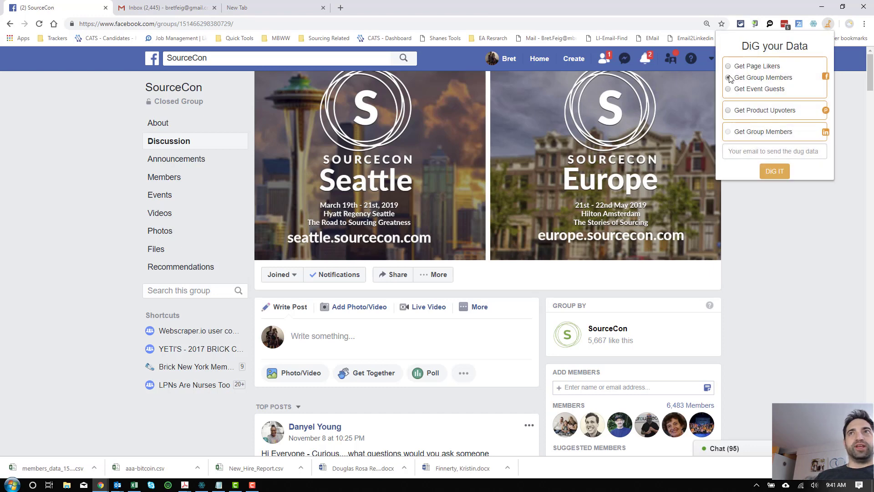
{"action": "left_click", "coordinate": [761, 145]}
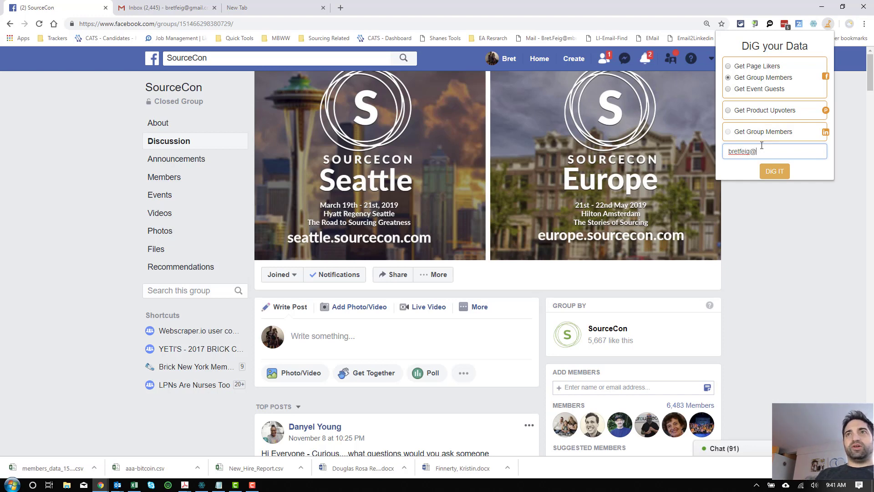
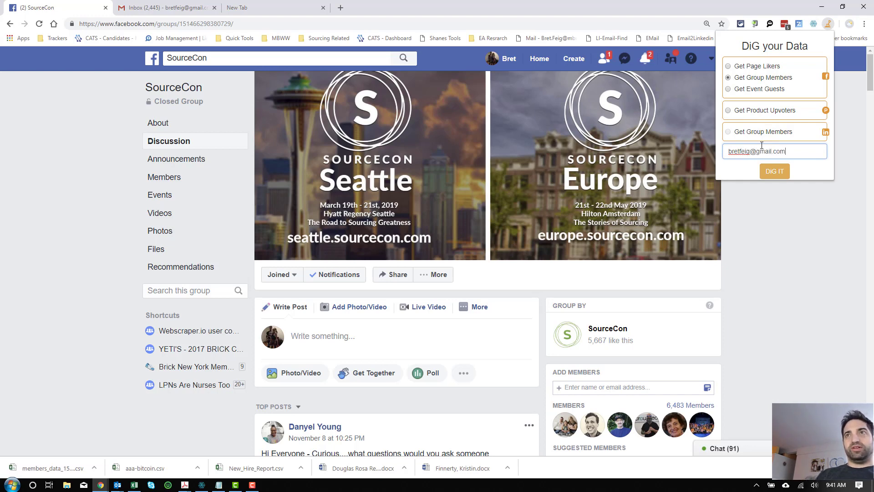
{"action": "left_click", "coordinate": [771, 171]}
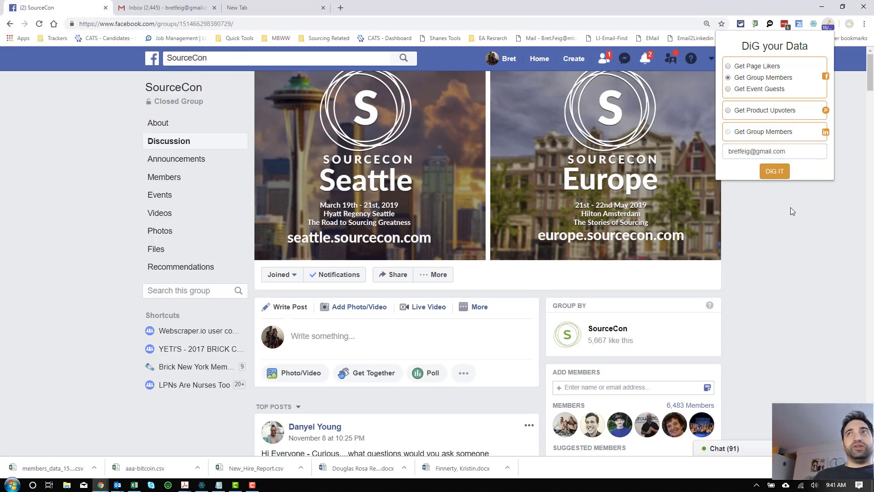
{"action": "mouse_move", "coordinate": [828, 26]}
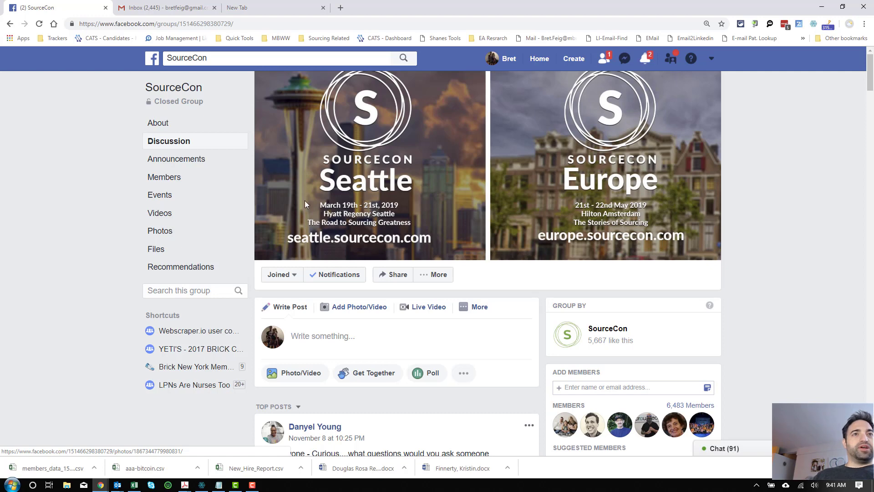
{"action": "scroll", "coordinate": [281, 262], "scroll_direction": "down", "scroll_amount": 1}
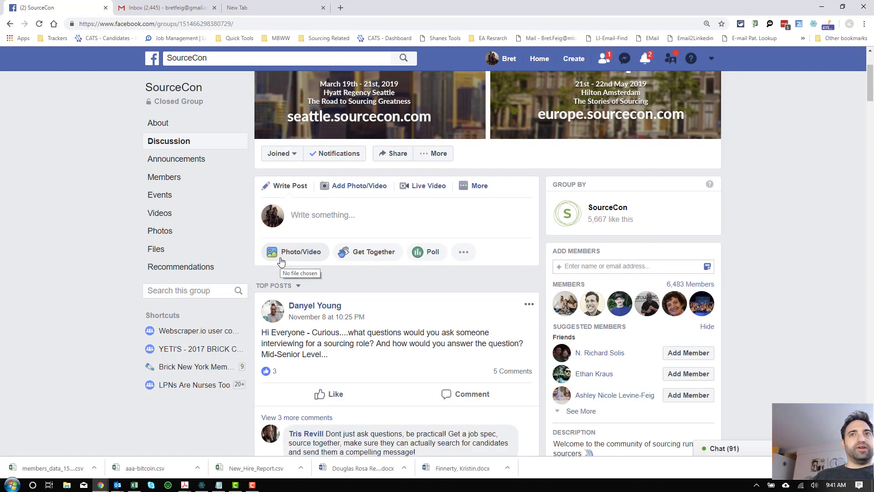
{"action": "scroll", "coordinate": [281, 261], "scroll_direction": "up", "scroll_amount": 1}
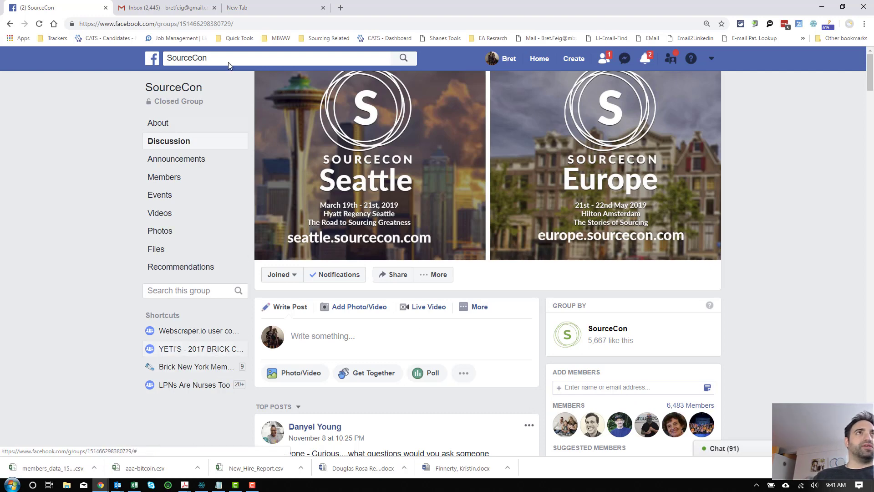
Step: View the diggy.app results email in Gmail, then bring up the members_data spreadsheet in Excel
{"action": "left_click", "coordinate": [190, 11]}
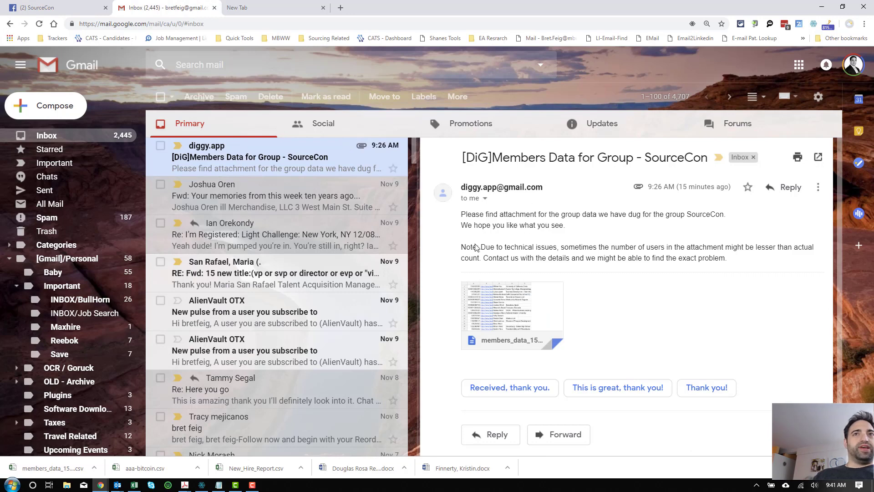
{"action": "mouse_move", "coordinate": [526, 325]}
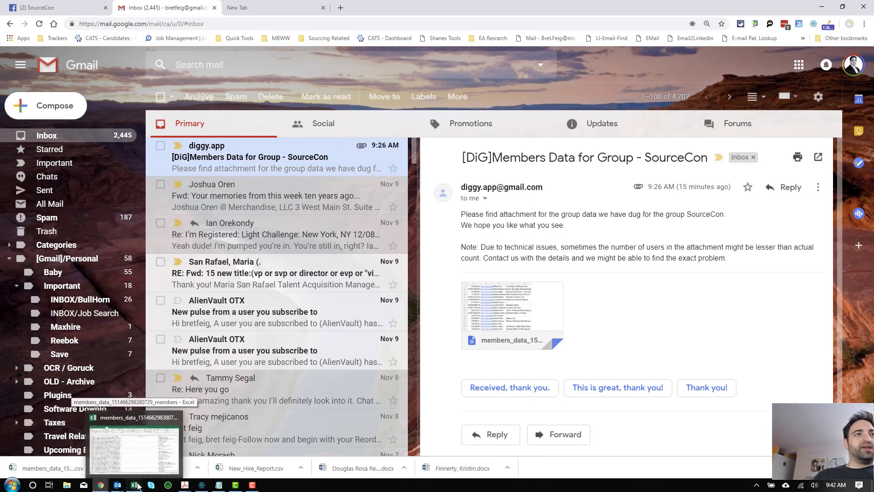
{"action": "left_click", "coordinate": [135, 426]}
{"action": "key", "text": "Home"}
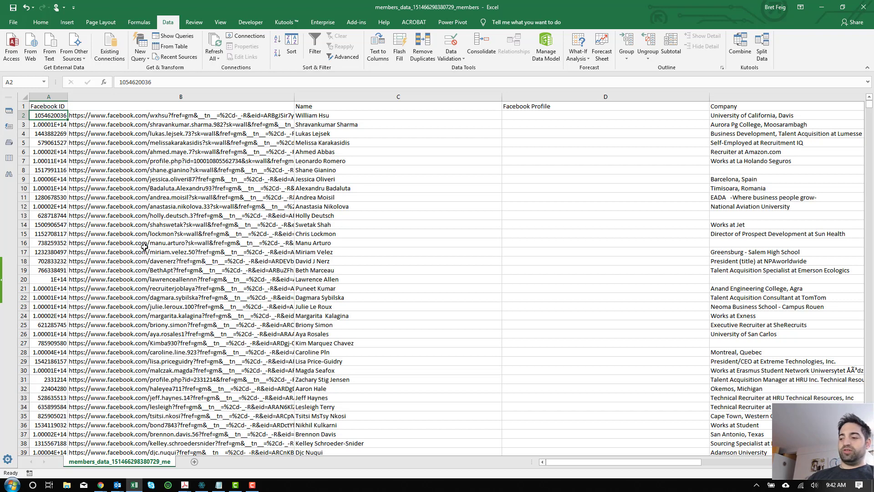
{"action": "key", "text": "Right"}
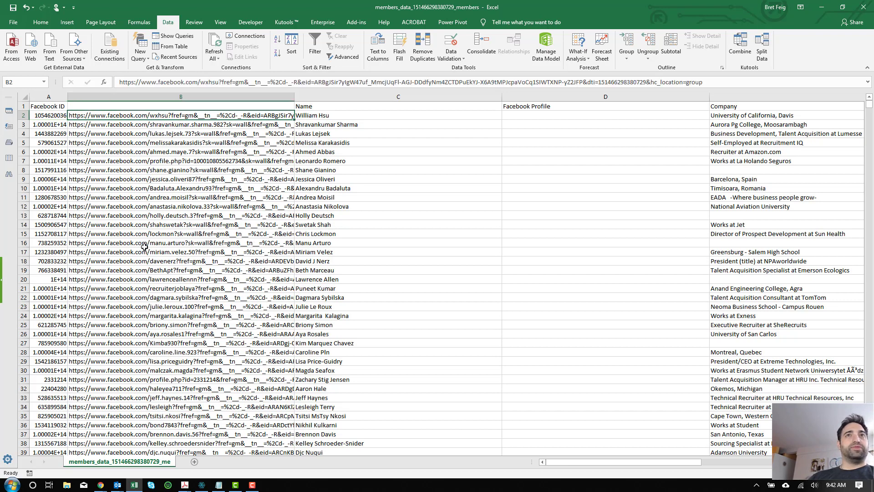
{"action": "key", "text": "Right"}
{"action": "key", "text": "Right"}
{"action": "key", "text": "Right"}
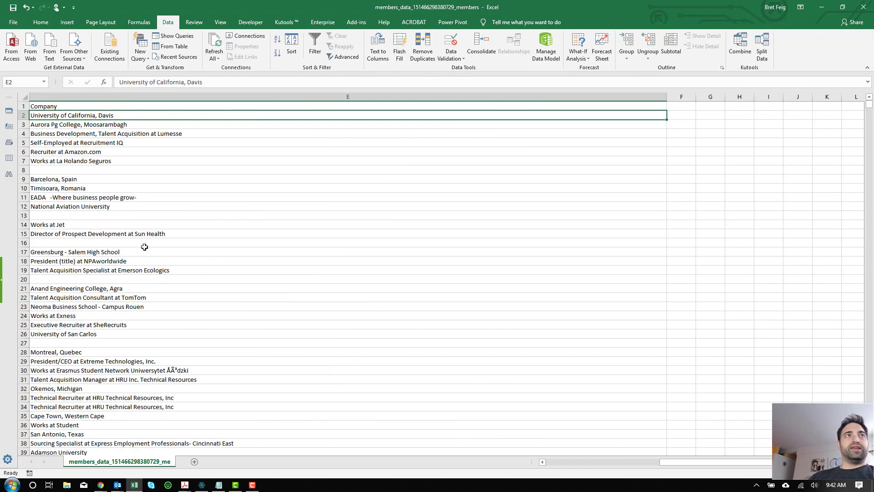
{"action": "key", "text": "Down"}
{"action": "key", "text": "Down"}
{"action": "key", "text": "Down"}
{"action": "key", "text": "Down"}
{"action": "key", "text": "Down"}
{"action": "key", "text": "Down"}
{"action": "key", "text": "Down"}
{"action": "key", "text": "Down"}
{"action": "key", "text": "Down"}
{"action": "key", "text": "Down"}
{"action": "key", "text": "Down"}
{"action": "key", "text": "Down"}
{"action": "key", "text": "Down"}
{"action": "key", "text": "Down"}
{"action": "key", "text": "Down"}
{"action": "key", "text": "Down"}
{"action": "key", "text": "Down"}
{"action": "key", "text": "Down"}
{"action": "key", "text": "Down"}
{"action": "key", "text": "Down"}
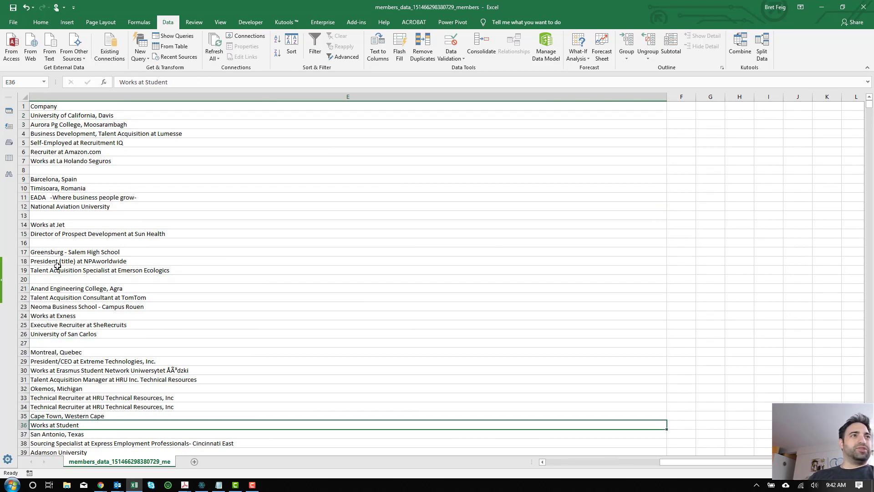
{"action": "scroll", "coordinate": [67, 298], "scroll_direction": "down", "scroll_amount": 5}
{"action": "scroll", "coordinate": [67, 298], "scroll_direction": "down", "scroll_amount": 11}
{"action": "scroll", "coordinate": [67, 299], "scroll_direction": "down", "scroll_amount": 2}
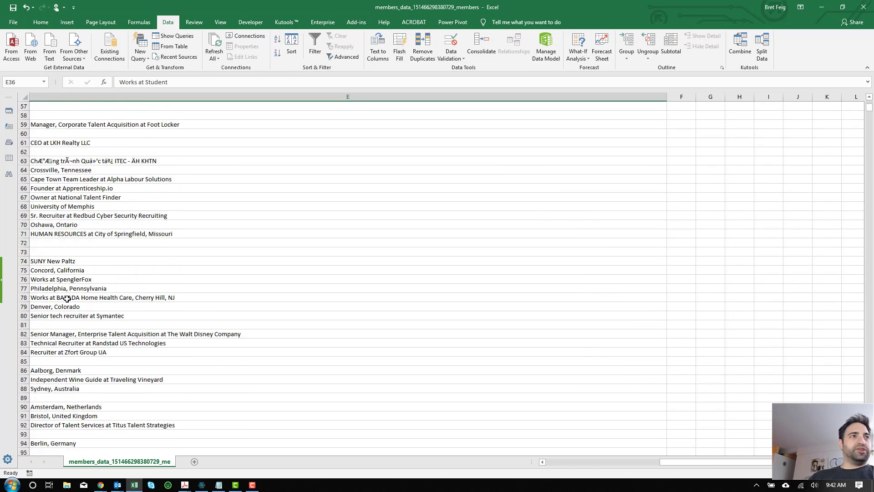
{"action": "left_click", "coordinate": [72, 289]}
{"action": "scroll", "coordinate": [69, 290], "scroll_direction": "down", "scroll_amount": 13}
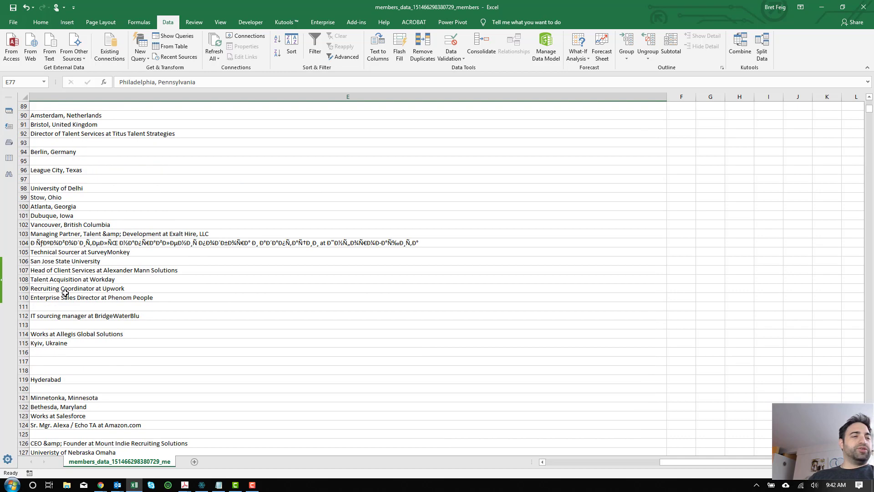
{"action": "scroll", "coordinate": [66, 291], "scroll_direction": "down", "scroll_amount": 9}
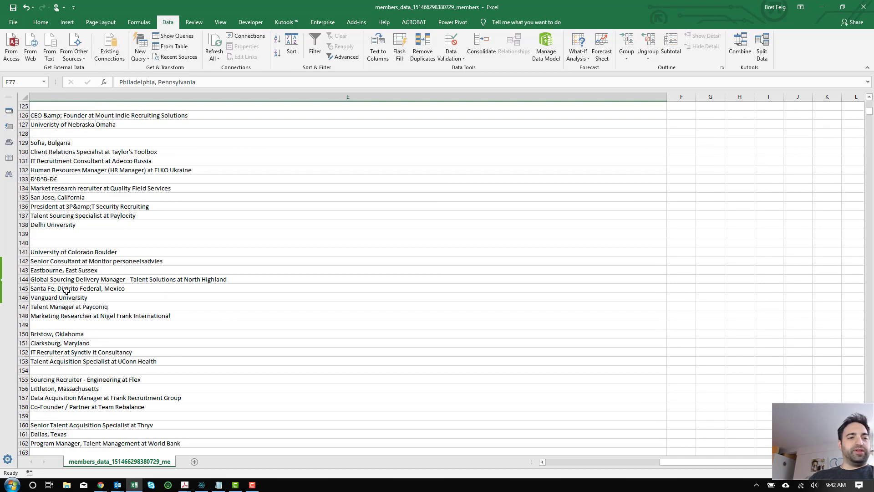
{"action": "scroll", "coordinate": [67, 290], "scroll_direction": "down", "scroll_amount": 3}
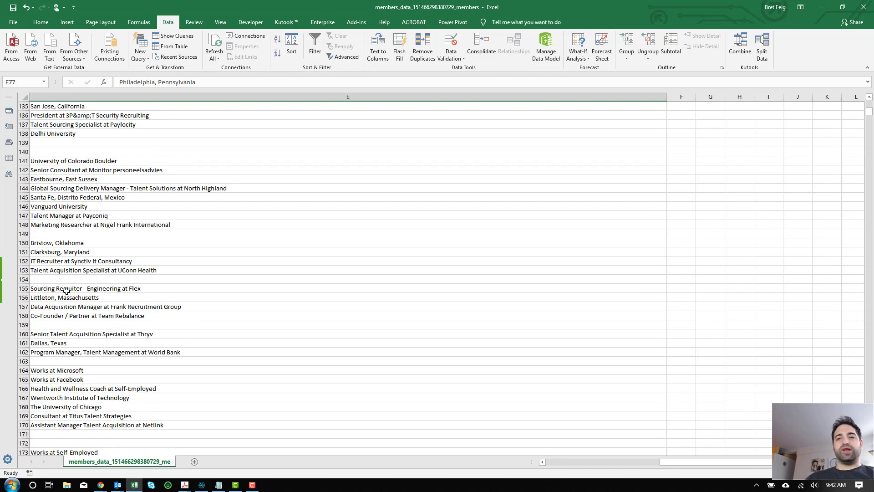
{"action": "scroll", "coordinate": [28, 299], "scroll_direction": "down", "scroll_amount": 9}
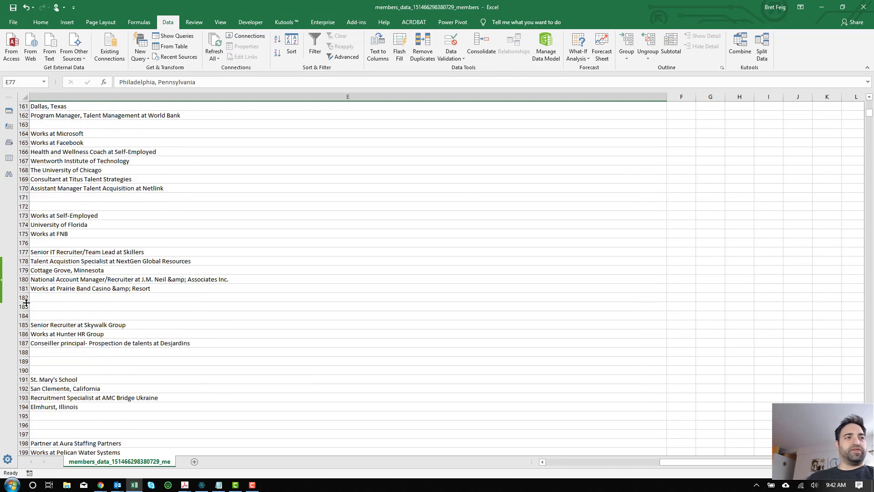
{"action": "scroll", "coordinate": [26, 302], "scroll_direction": "down", "scroll_amount": 7}
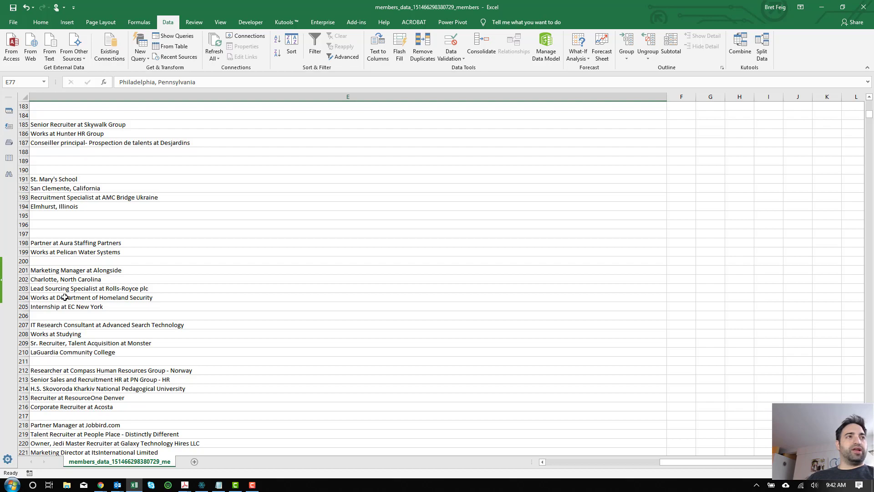
{"action": "scroll", "coordinate": [65, 297], "scroll_direction": "up", "scroll_amount": 17}
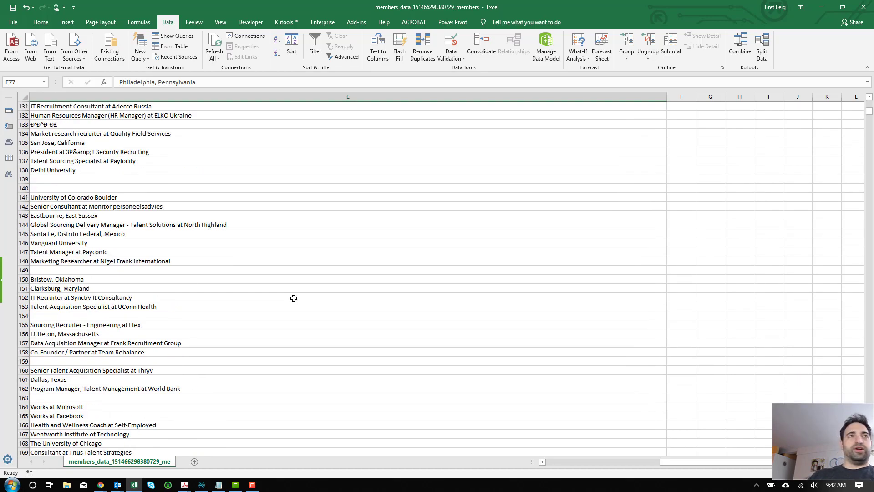
Step: In D2, begin a LEFT formula that takes its text from the profile URL in B2
{"action": "key", "text": "ctrl+Home"}
{"action": "key", "text": "Right"}
{"action": "key", "text": "Right"}
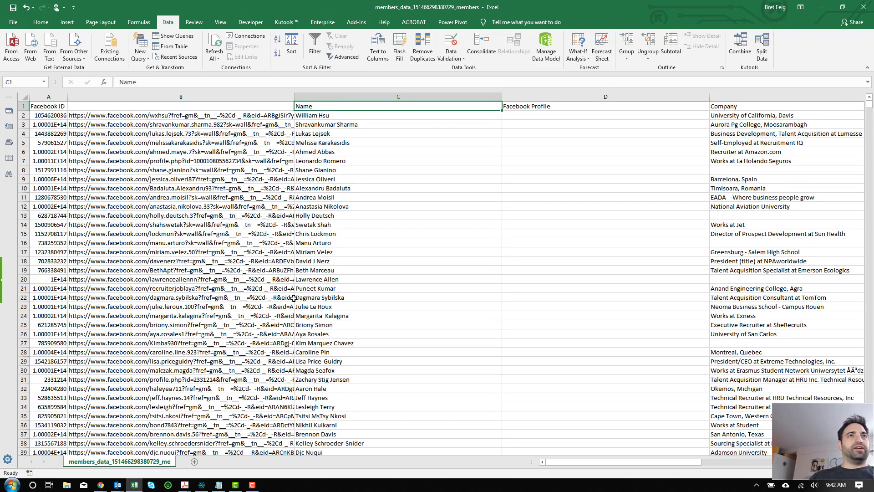
{"action": "key", "text": "Down"}
{"action": "key", "text": "Left"}
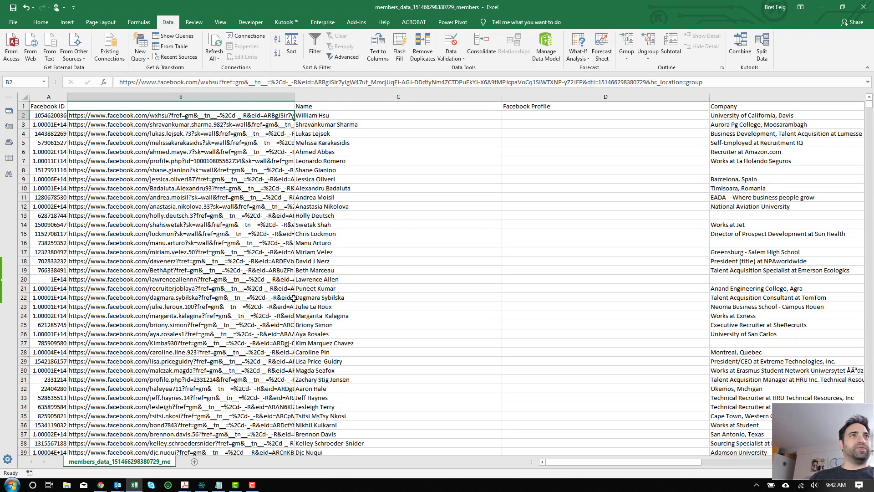
{"action": "key", "text": "Right"}
{"action": "key", "text": "Right"}
{"action": "key", "text": "Left"}
{"action": "key", "text": "Left"}
{"action": "key", "text": "Left"}
{"action": "key", "text": "Right"}
{"action": "key", "text": "Right"}
{"action": "key", "text": "Right"}
{"action": "type", "text": "="}
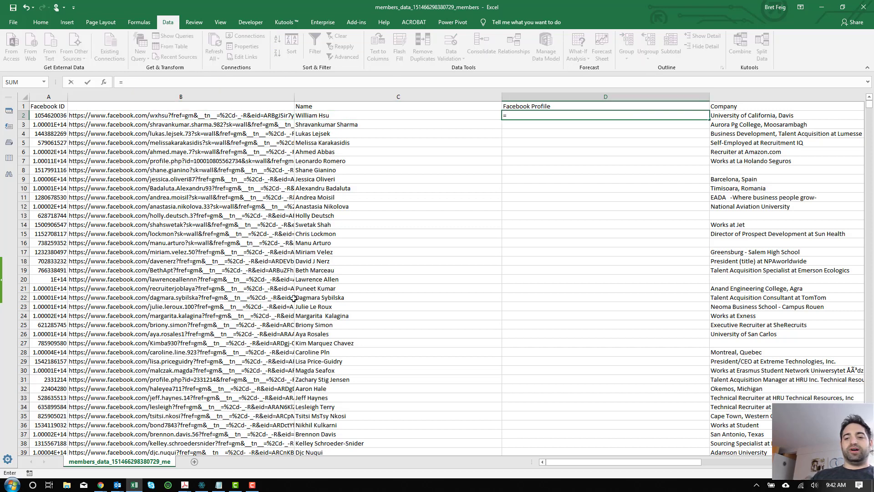
{"action": "type", "text": "left"}
{"action": "key", "text": "Tab"}
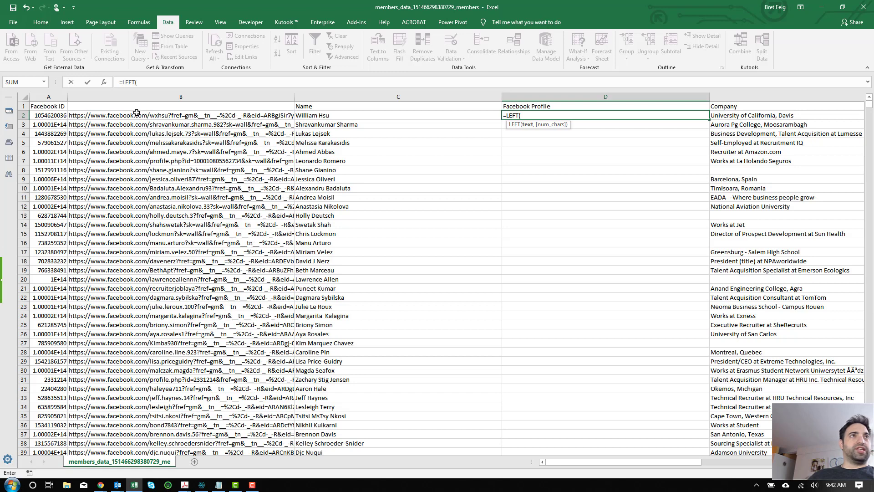
{"action": "left_click", "coordinate": [137, 115]}
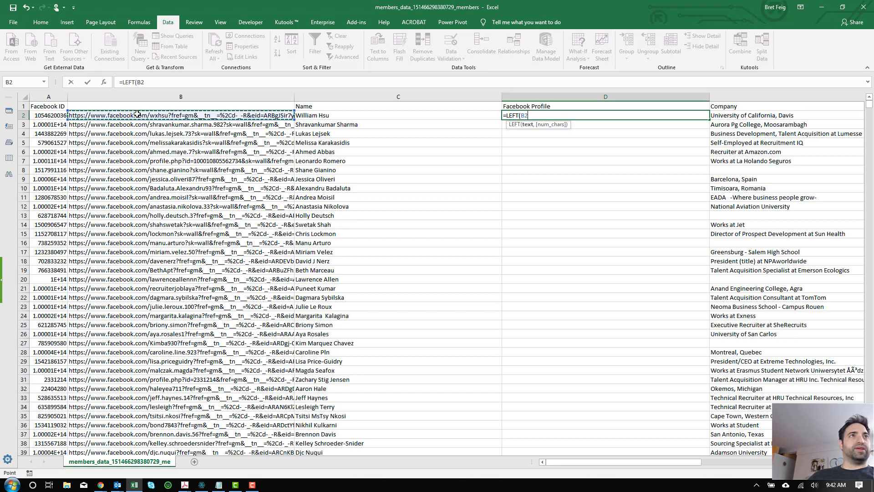
Step: Complete D2 as =LEFT(B2,FIND("?",B2)-1) to cut the URL before the "?"
{"action": "type", "text": ","}
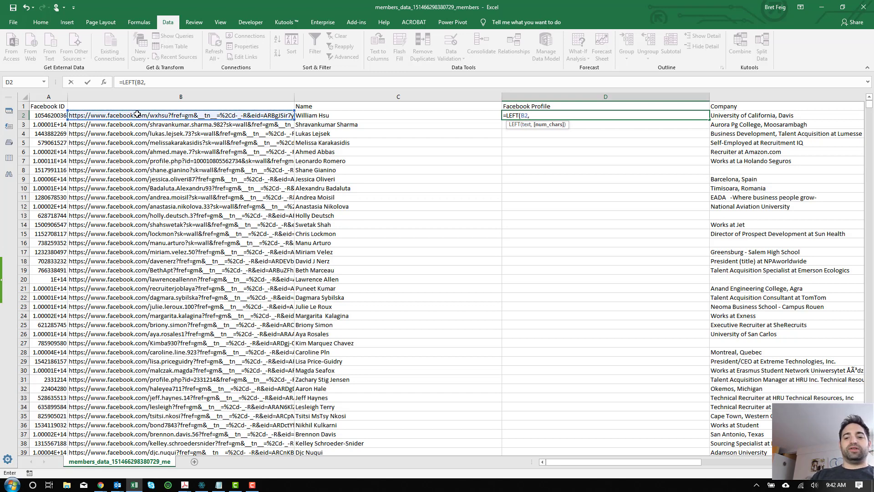
{"action": "type", "text": "find"}
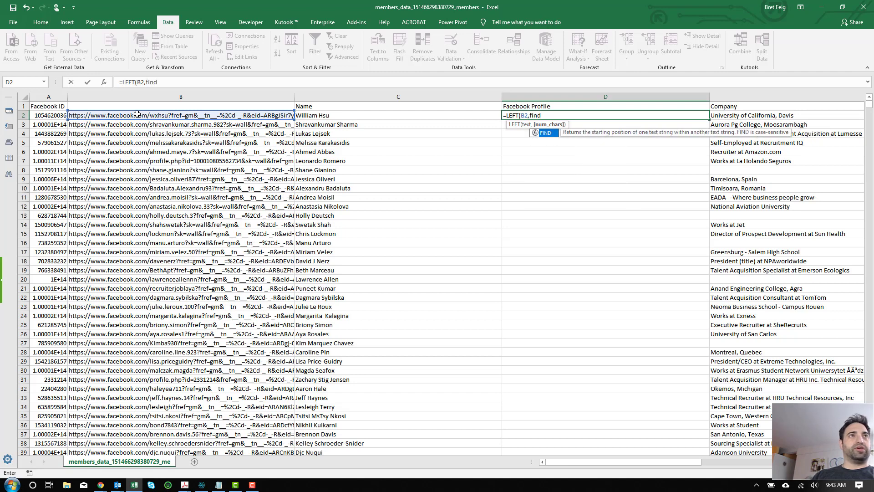
{"action": "key", "text": "Tab"}
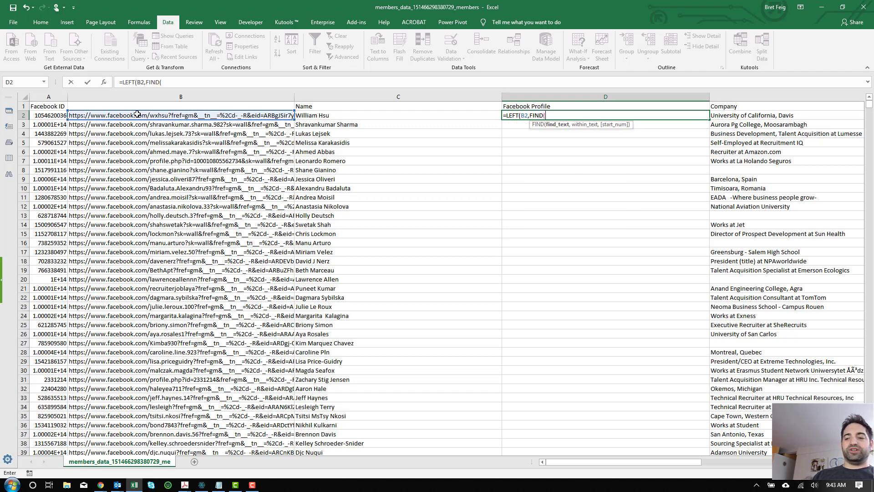
{"action": "type", "text": "\""}
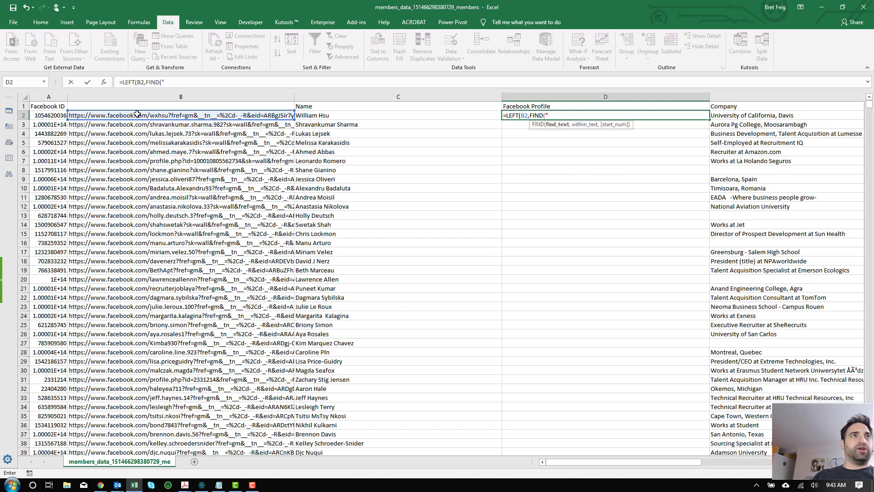
{"action": "type", "text": "?\""}
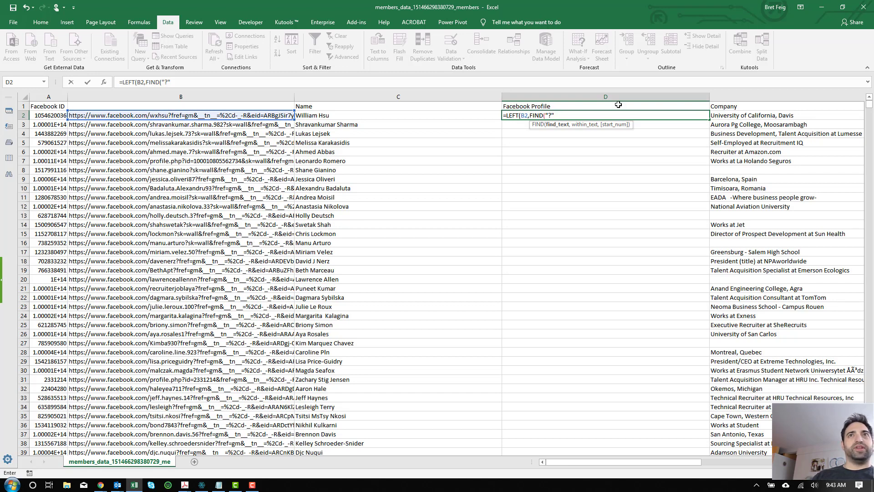
{"action": "type", "text": ","}
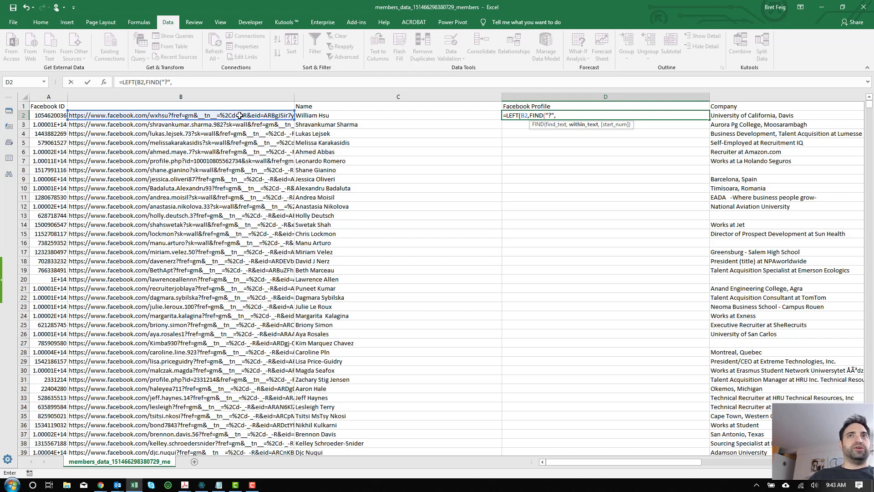
{"action": "left_click", "coordinate": [240, 115]}
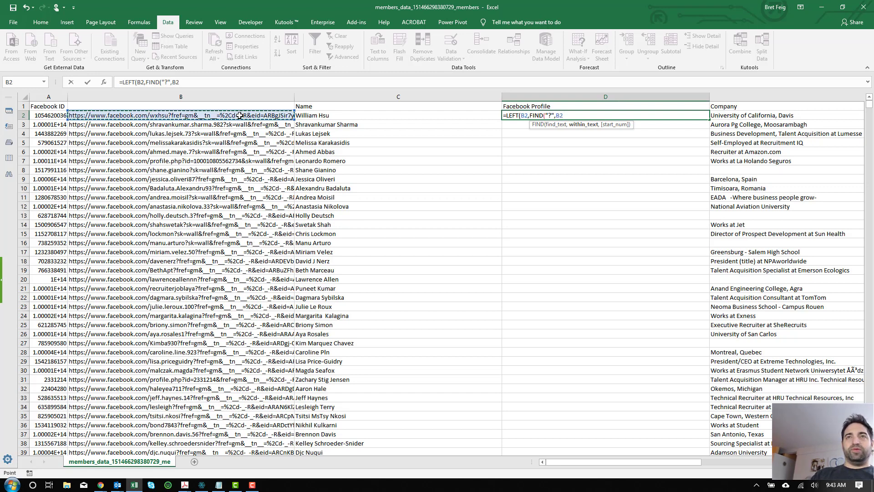
{"action": "type", "text": ")-1"}
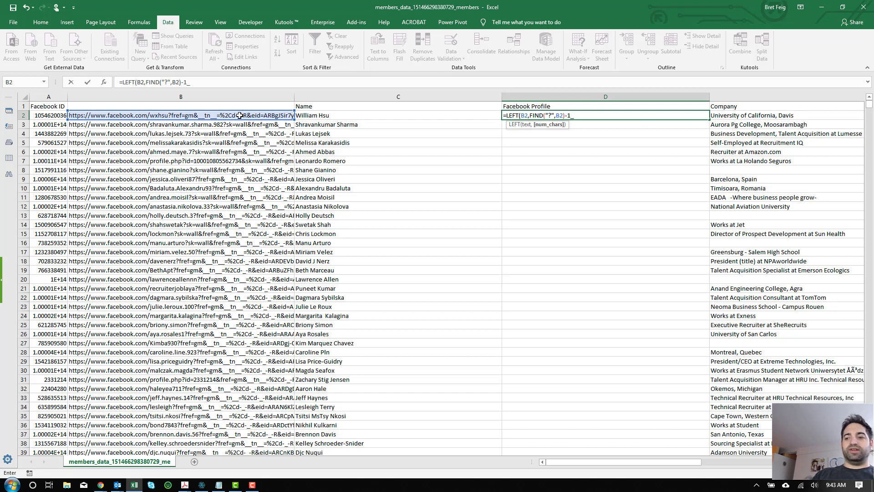
{"action": "type", "text": ")"}
{"action": "key", "text": "Return"}
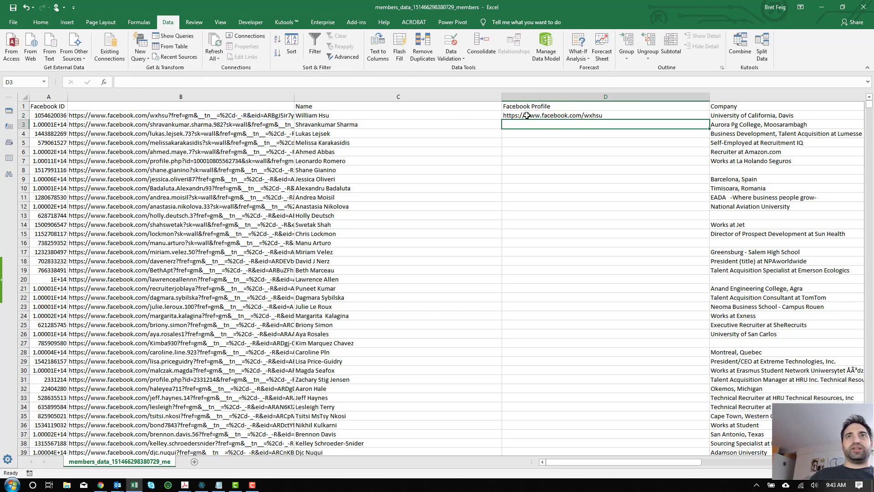
Step: Copy D2's formula down column D, check a profile.php link in B7, and select the header row
{"action": "left_click", "coordinate": [678, 115]}
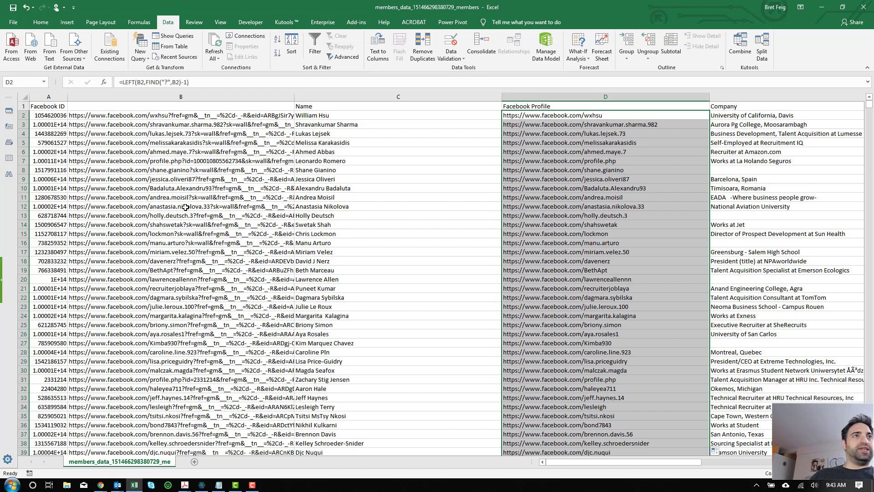
{"action": "left_click", "coordinate": [164, 160]}
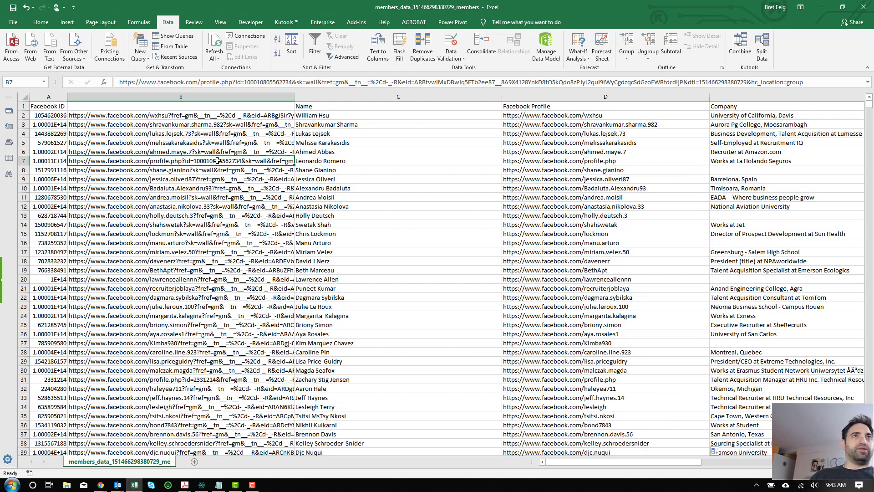
{"action": "key", "text": "ctrl+Home"}
{"action": "key", "text": "shift+space"}
Step: Filter column B to links containing 'profile' and fill D7's =B7 formula down the visible rows
{"action": "left_click", "coordinate": [313, 47]}
{"action": "left_click", "coordinate": [289, 106]}
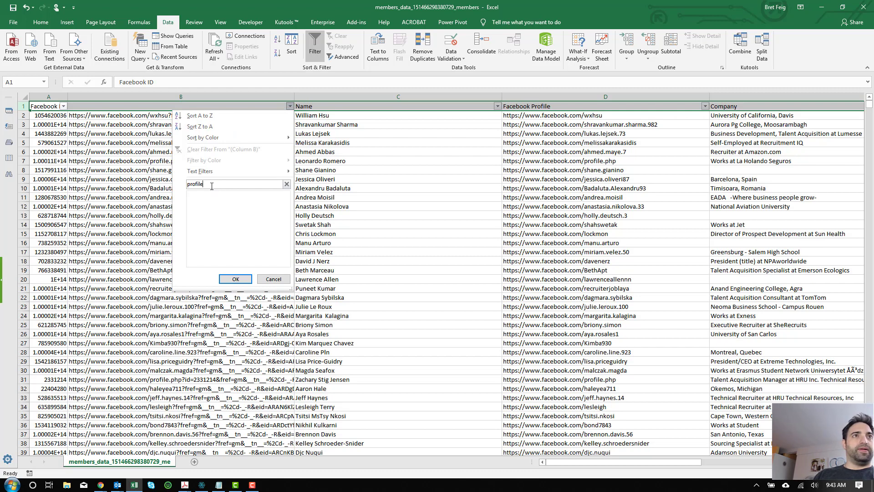
{"action": "key", "text": "Return"}
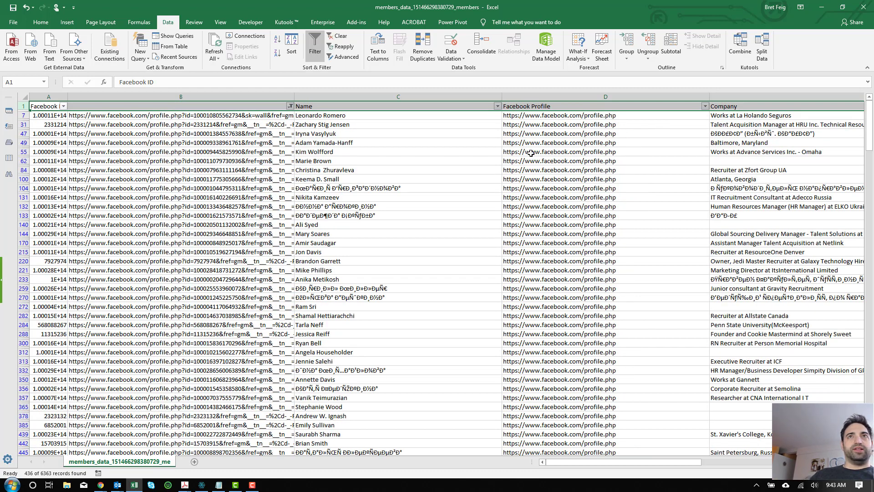
{"action": "left_click", "coordinate": [549, 117]}
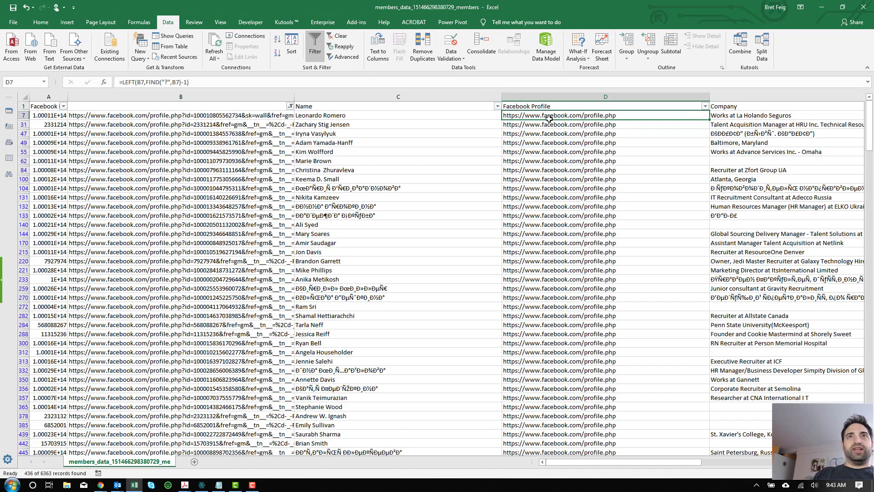
{"action": "type", "text": "="}
{"action": "left_click", "coordinate": [242, 116]}
{"action": "key", "text": "Return"}
{"action": "left_click", "coordinate": [705, 116]}
{"action": "left_click_drag", "start_coordinate": [709, 118], "coordinate": [659, 440]}
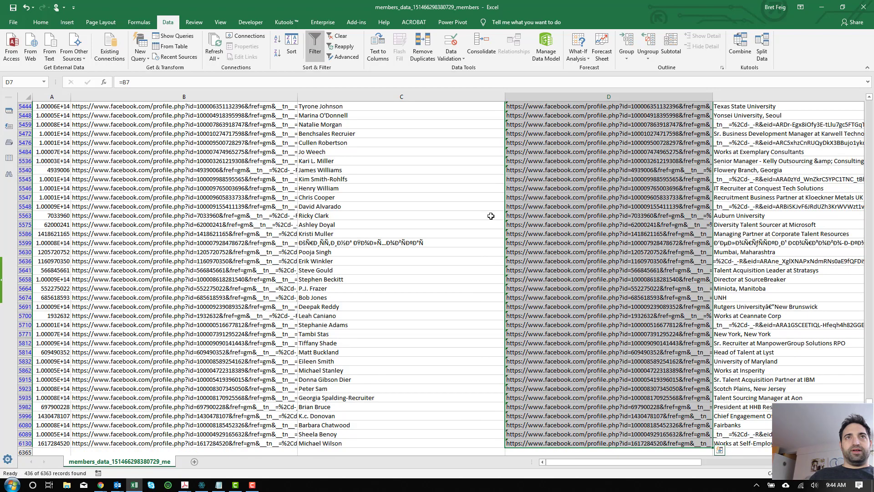
Step: Turn the filter off so all member rows show again
{"action": "left_click", "coordinate": [310, 39]}
{"action": "scroll", "coordinate": [463, 146], "scroll_direction": "up", "scroll_amount": 15}
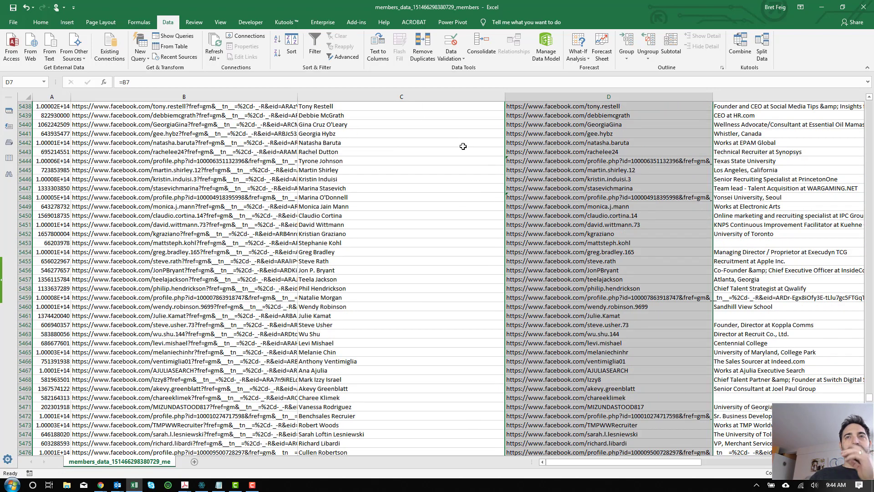
{"action": "scroll", "coordinate": [463, 146], "scroll_direction": "up", "scroll_amount": 20}
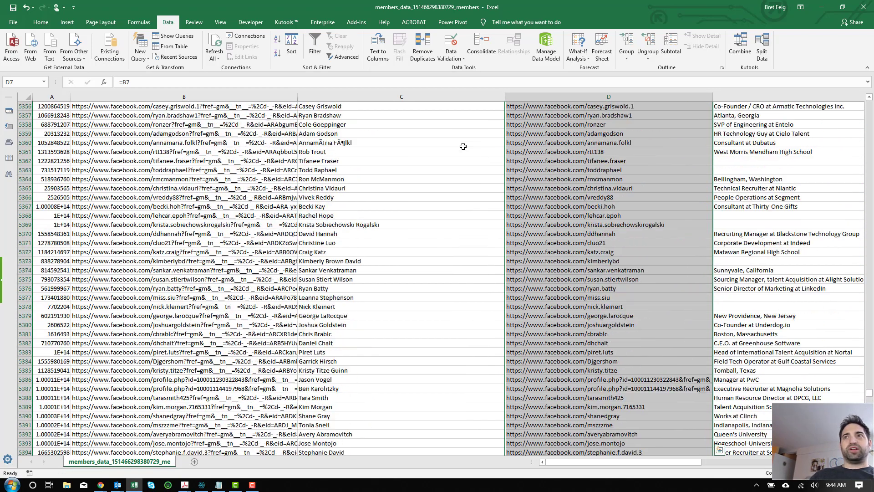
{"action": "scroll", "coordinate": [463, 146], "scroll_direction": "up", "scroll_amount": 20}
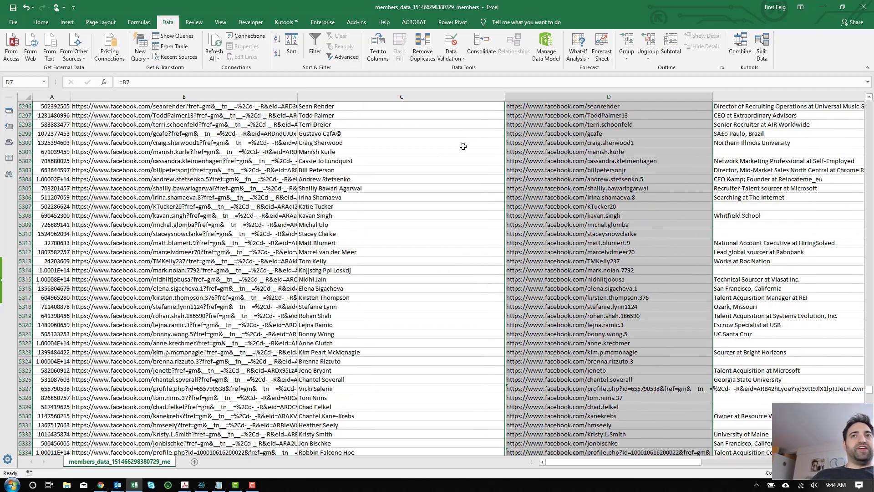
{"action": "scroll", "coordinate": [463, 146], "scroll_direction": "up", "scroll_amount": 1}
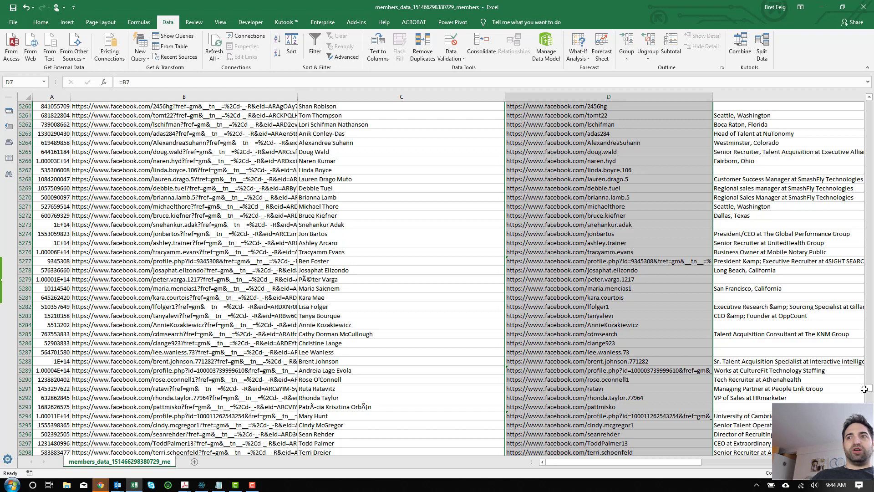
Step: Open the cleaned link from D5277 in a new Chrome tab to confirm it loads a Facebook profile
{"action": "left_click", "coordinate": [604, 262]}
{"action": "key", "text": "ctrl+c"}
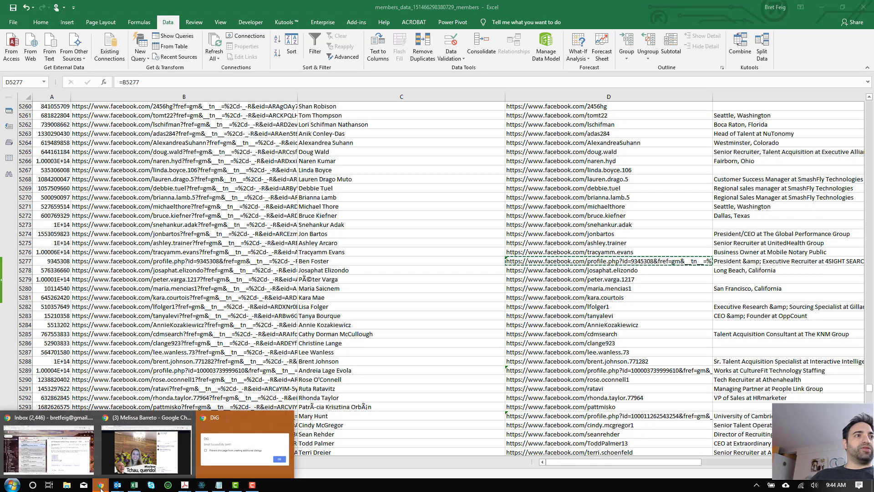
{"action": "left_click", "coordinate": [53, 444]}
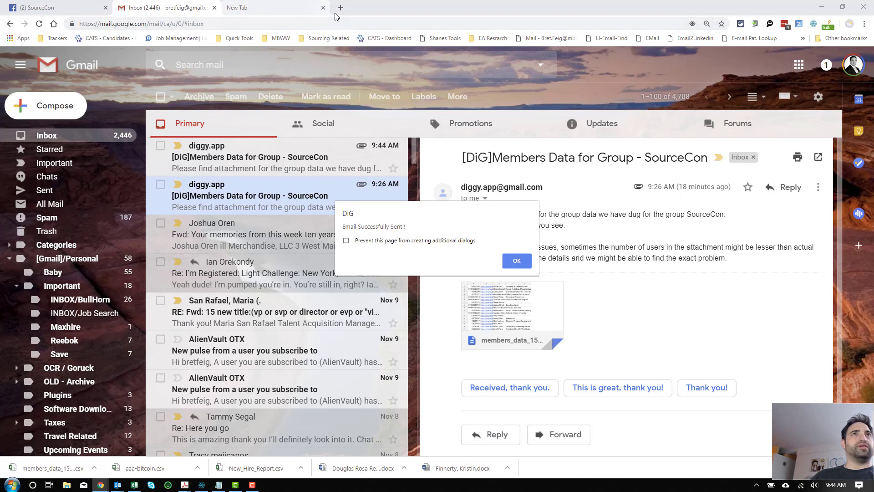
{"action": "key", "text": "Return"}
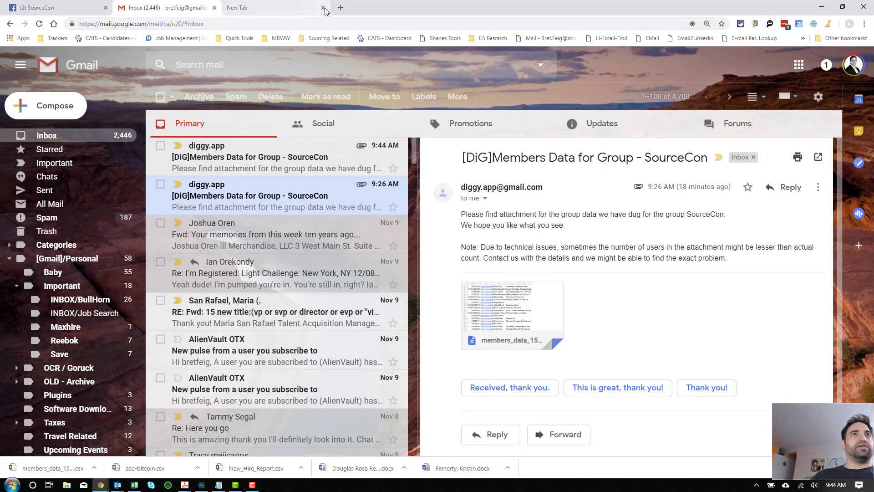
{"action": "left_click", "coordinate": [341, 8]}
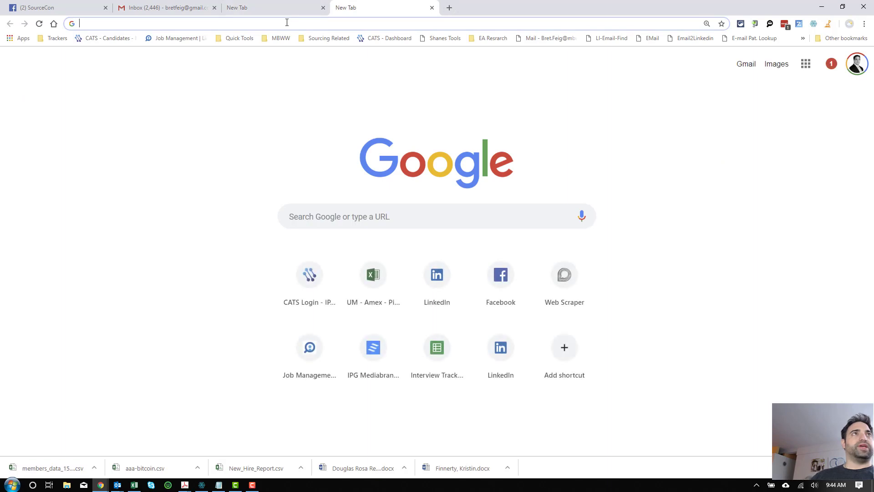
{"action": "key", "text": "ctrl+v"}
{"action": "key", "text": "Return"}
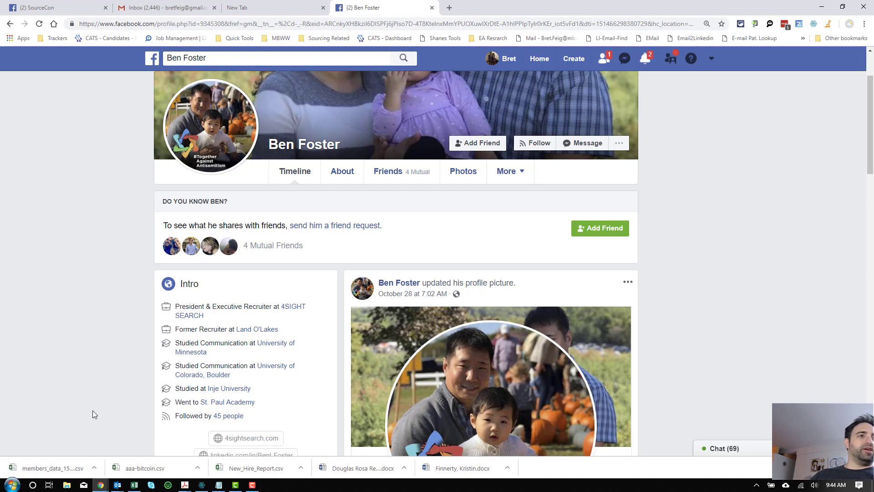
Step: Load the D5281 link in that tab to check it too, then close the test tab
{"action": "left_click", "coordinate": [134, 486]}
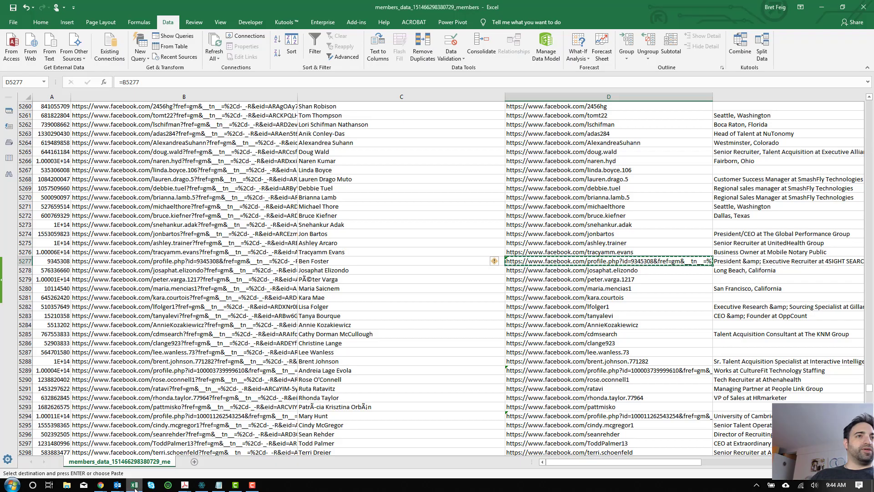
{"action": "left_click", "coordinate": [567, 297]}
{"action": "key", "text": "ctrl+c"}
{"action": "mouse_move", "coordinate": [100, 485]}
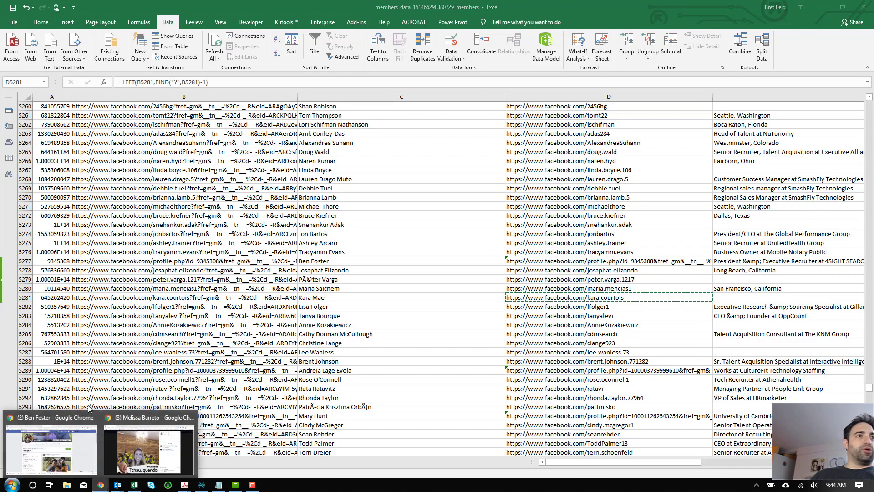
{"action": "left_click", "coordinate": [55, 444]}
{"action": "left_click", "coordinate": [265, 23]}
{"action": "key", "text": "ctrl+v"}
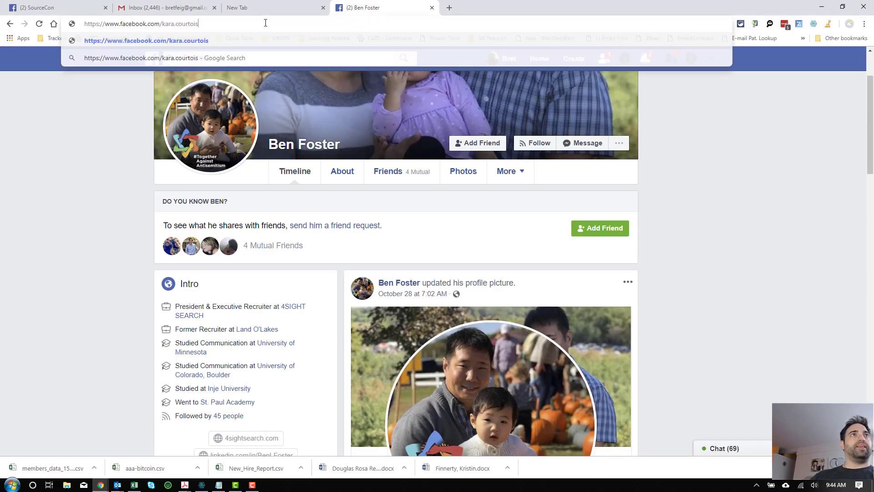
{"action": "key", "text": "Return"}
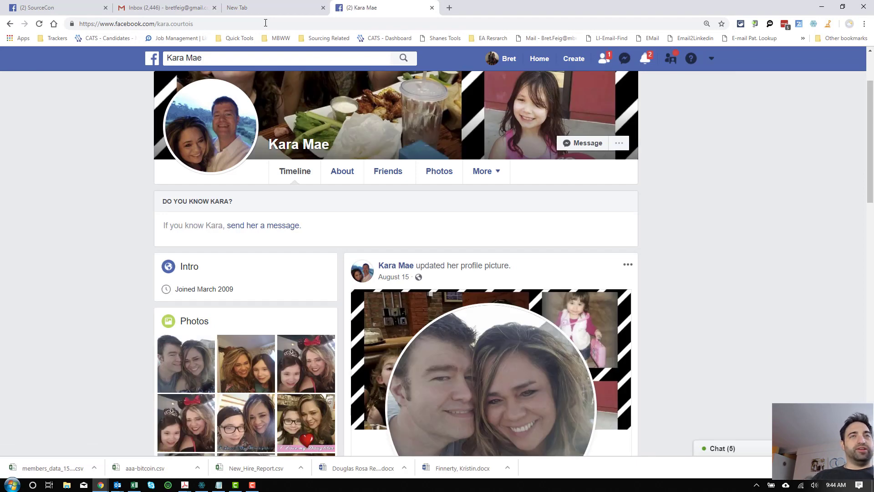
{"action": "left_click", "coordinate": [432, 7]}
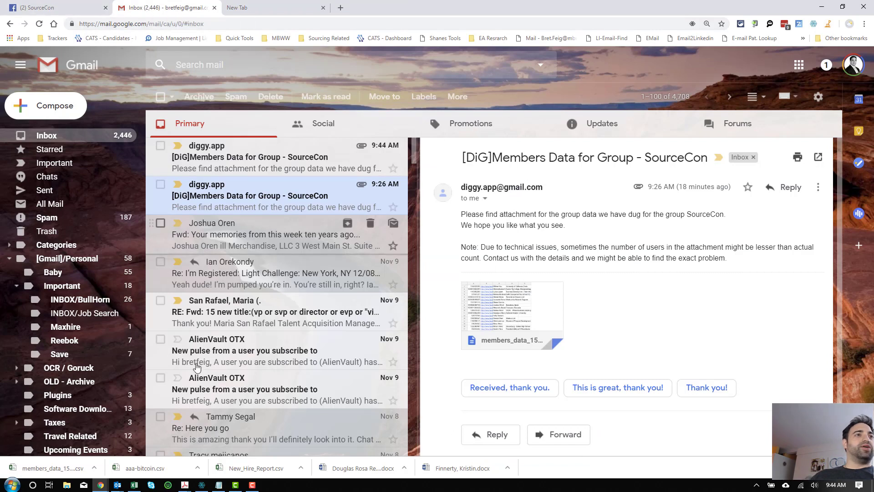
Step: Select sheet rows 1–19, the header plus the first 18 members, for copying
{"action": "left_click", "coordinate": [135, 485]}
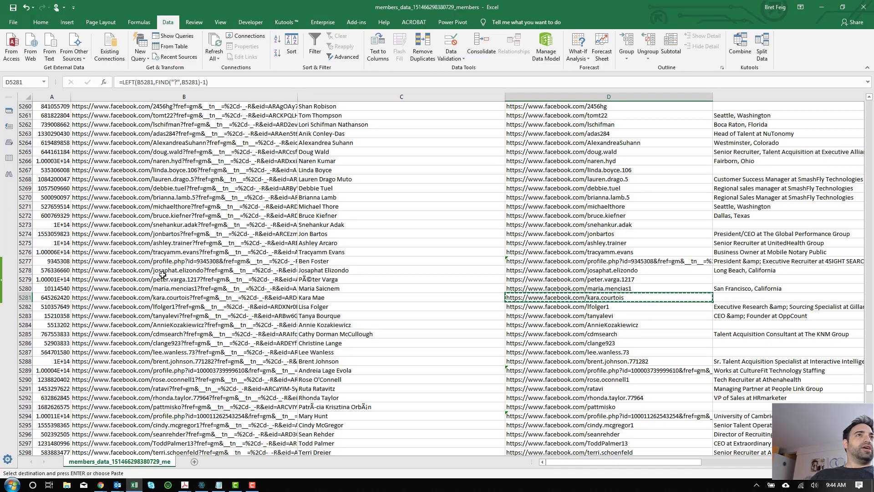
{"action": "scroll", "coordinate": [172, 238], "scroll_direction": "up", "scroll_amount": 5}
{"action": "scroll", "coordinate": [172, 237], "scroll_direction": "up", "scroll_amount": 2}
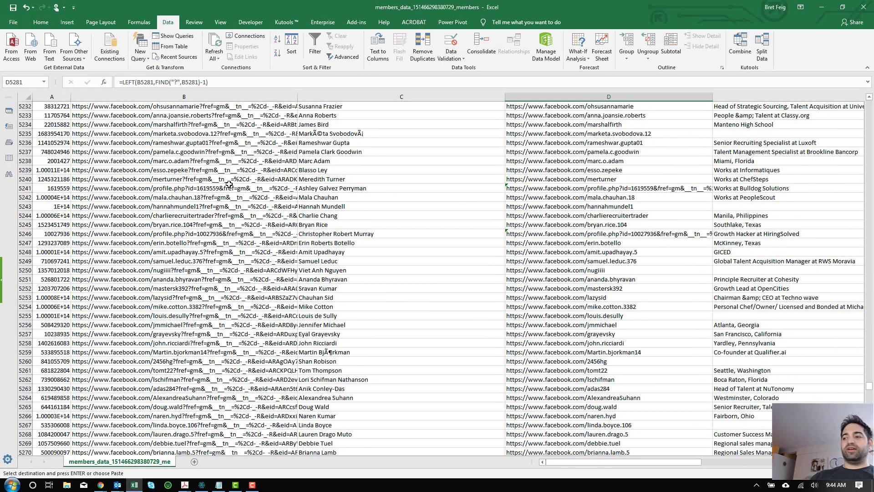
{"action": "key", "text": "ctrl+Home"}
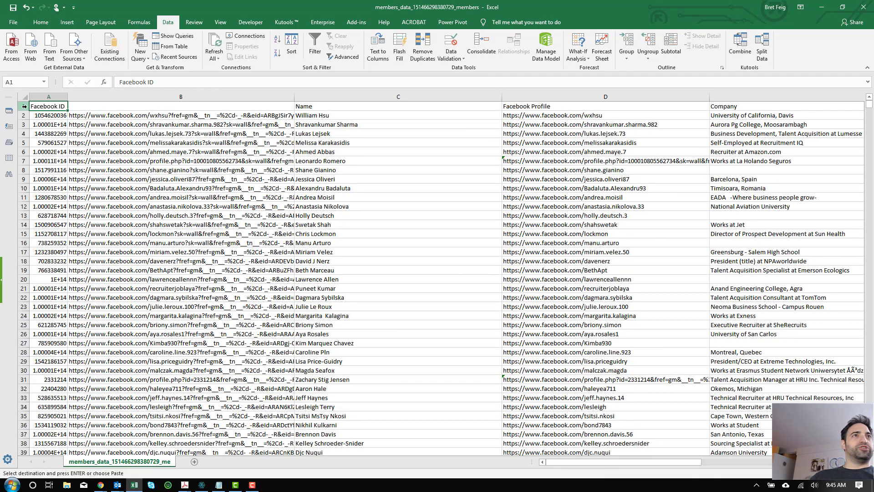
{"action": "left_click_drag", "start_coordinate": [24, 106], "coordinate": [12, 270]}
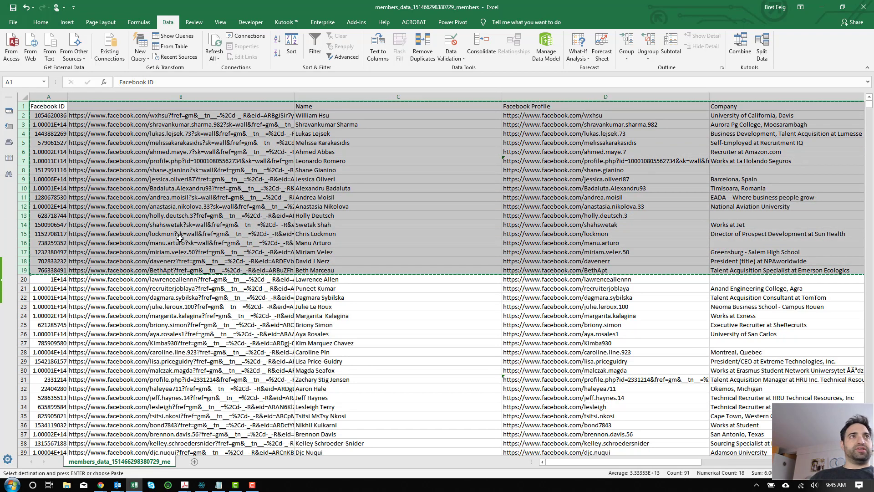
{"action": "left_click", "coordinate": [100, 485]}
{"action": "key", "text": "Escape"}
{"action": "key", "text": "ctrl+shift+Down"}
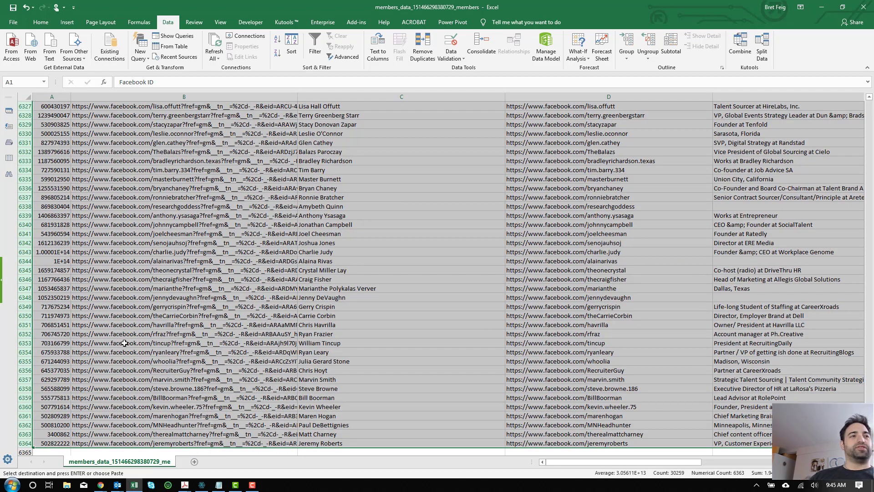
{"action": "key", "text": "ctrl+Home"}
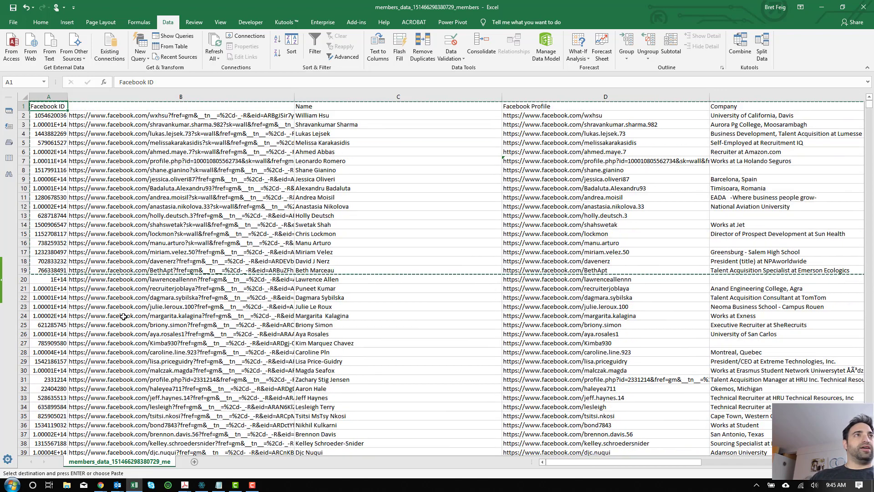
{"action": "right_click", "coordinate": [111, 180]}
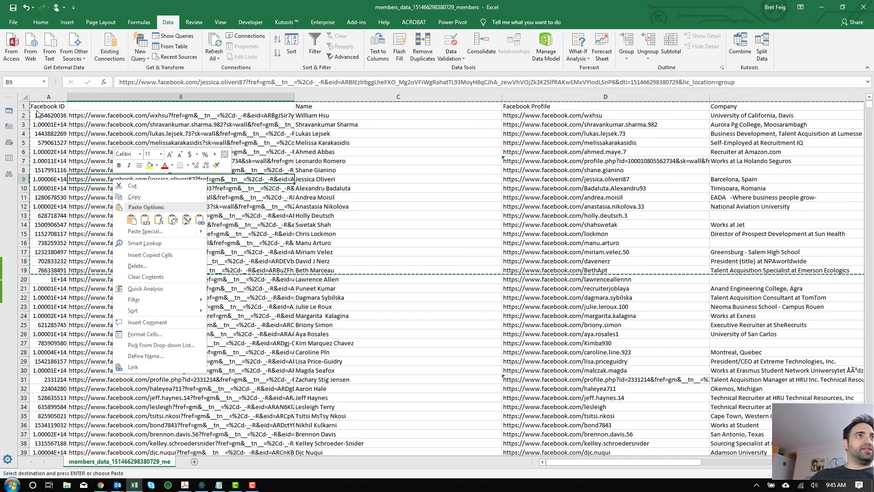
{"action": "key", "text": "Escape"}
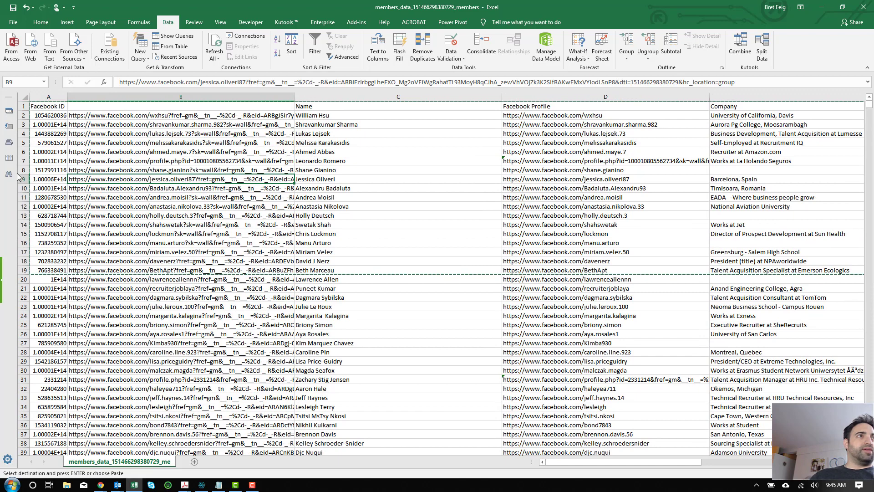
{"action": "mouse_move", "coordinate": [26, 107]}
{"action": "left_mouse_down"}
{"action": "mouse_move", "coordinate": [28, 276]}
{"action": "mouse_move", "coordinate": [29, 269]}
{"action": "left_mouse_up"}
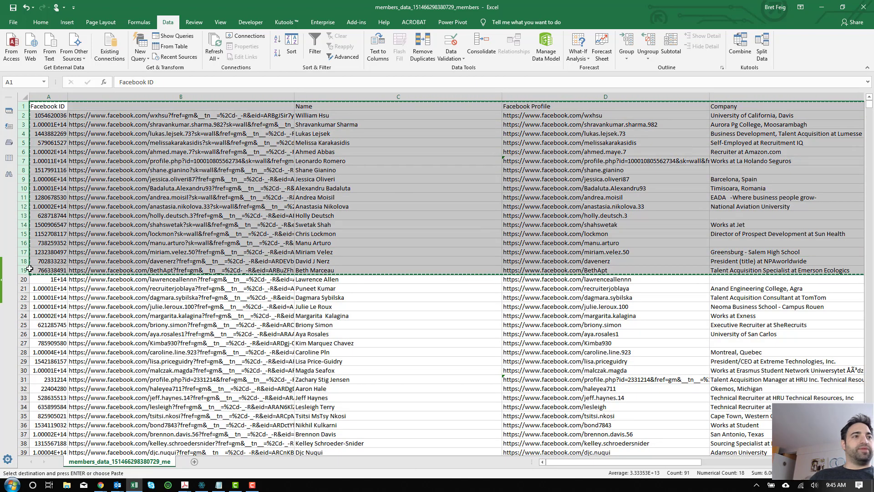
{"action": "left_click", "coordinate": [102, 486]}
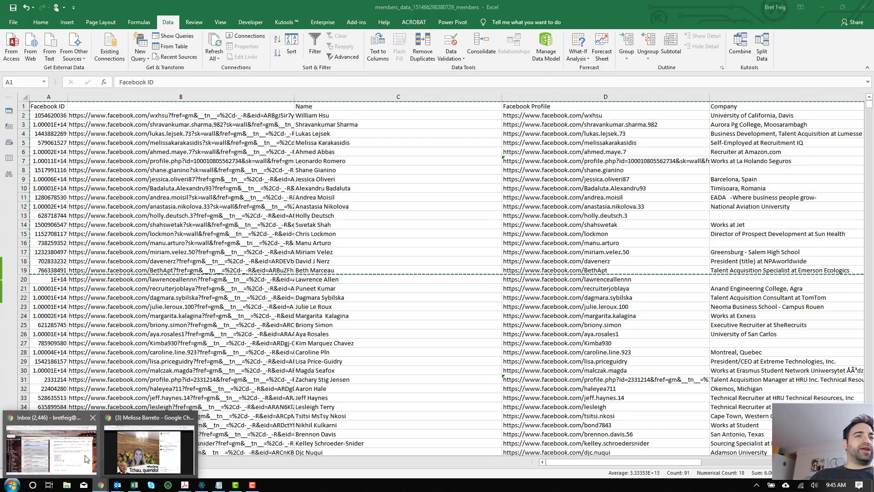
Step: Paste the copied member rows into ZAPinfo's Clip Data > Import records dialog and continue to mapping
{"action": "left_click", "coordinate": [51, 448]}
{"action": "left_click", "coordinate": [227, 7]}
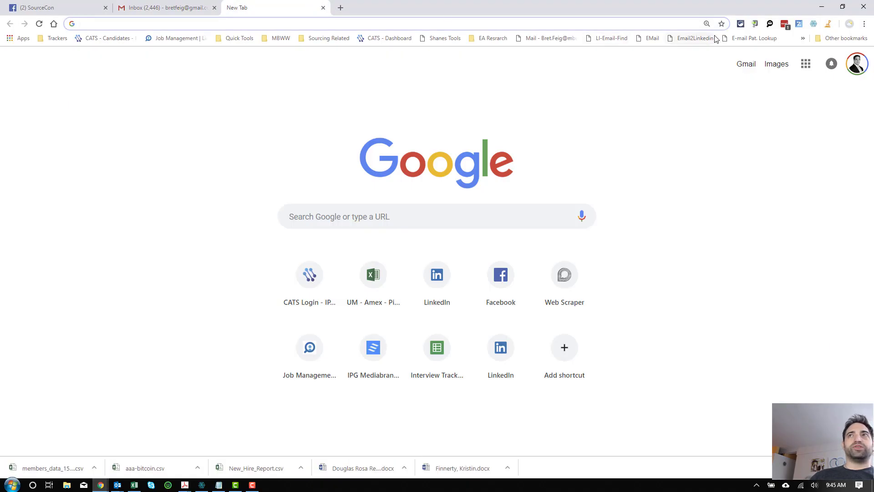
{"action": "left_click", "coordinate": [800, 23]}
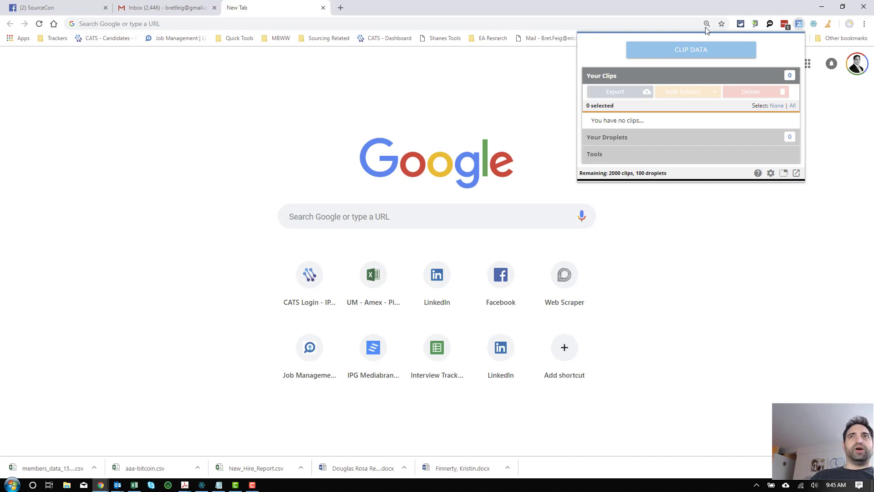
{"action": "left_click", "coordinate": [702, 50]}
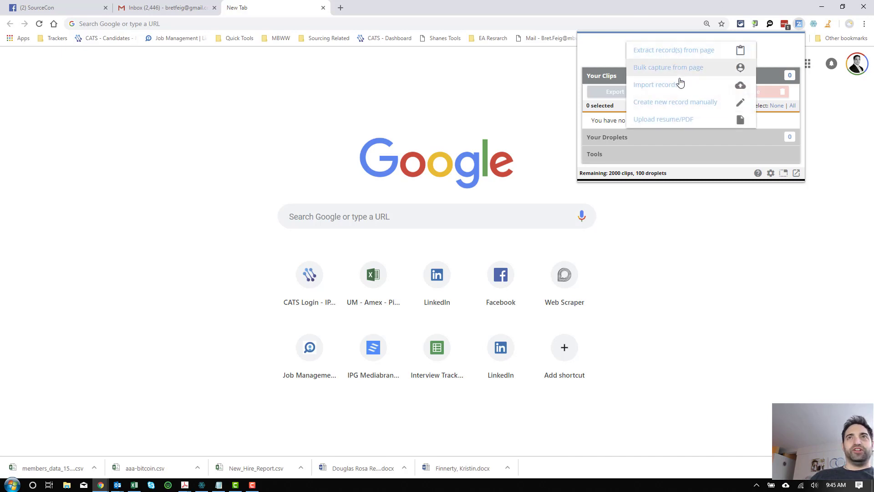
{"action": "left_click", "coordinate": [694, 86]}
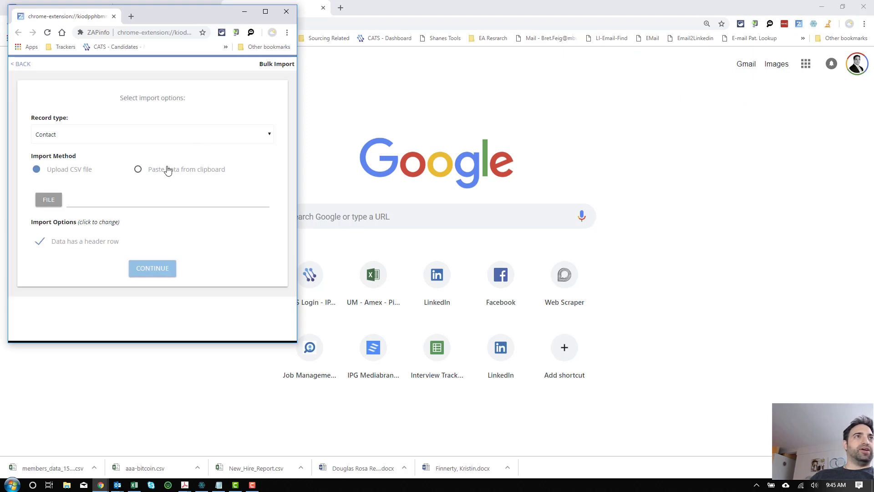
{"action": "left_click", "coordinate": [168, 169]}
{"action": "left_click", "coordinate": [122, 219]}
{"action": "key", "text": "ctrl+v"}
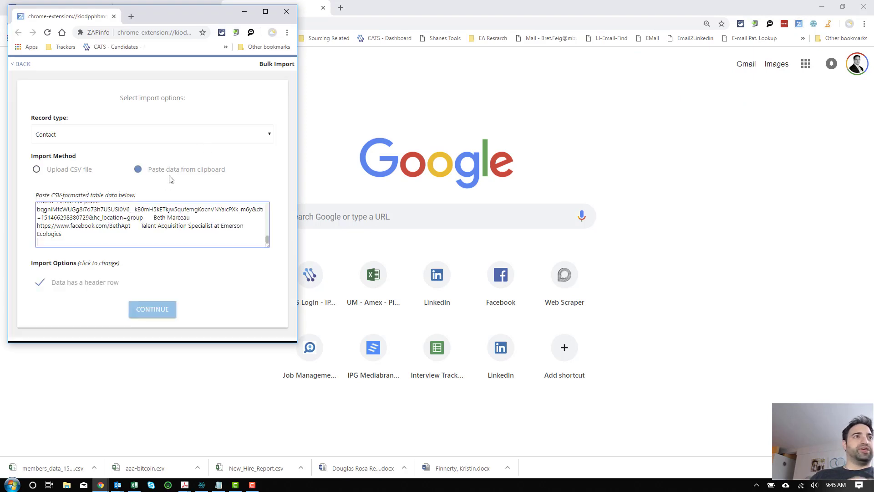
{"action": "left_click", "coordinate": [142, 311]}
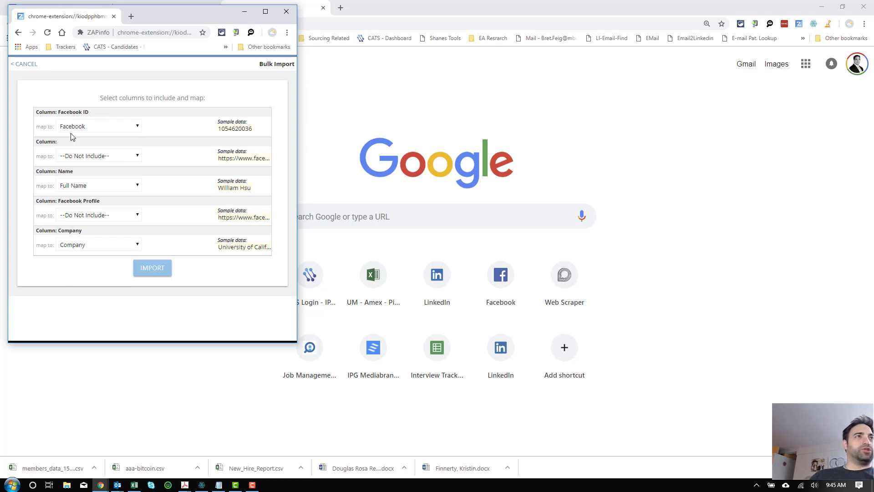
Step: Exclude the Facebook ID and the unnamed link columns from the import
{"action": "left_click", "coordinate": [137, 126]}
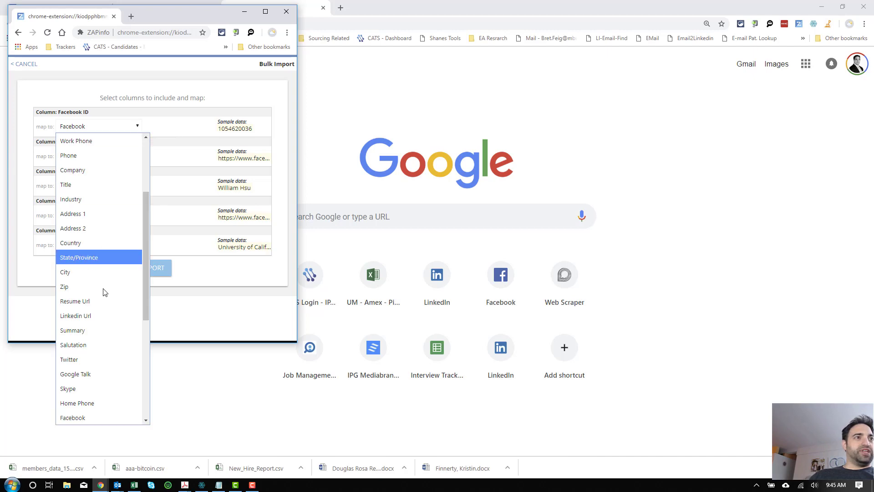
{"action": "left_click", "coordinate": [84, 416]}
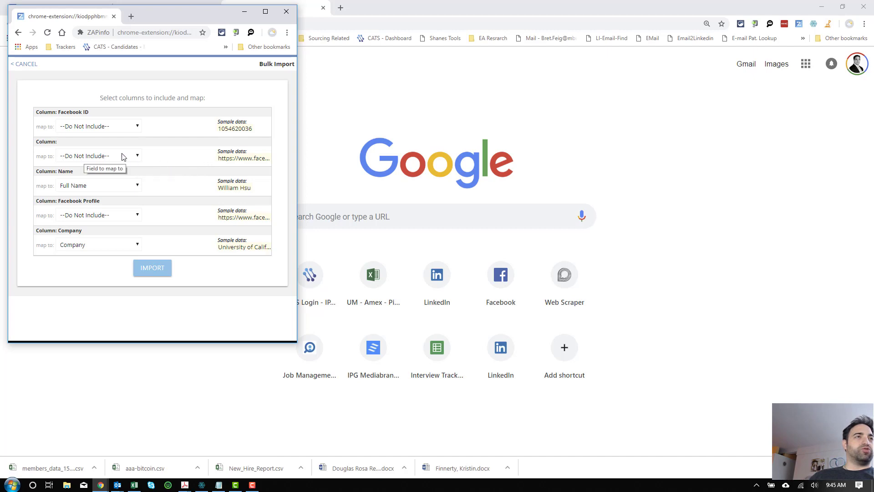
{"action": "left_click", "coordinate": [138, 156]}
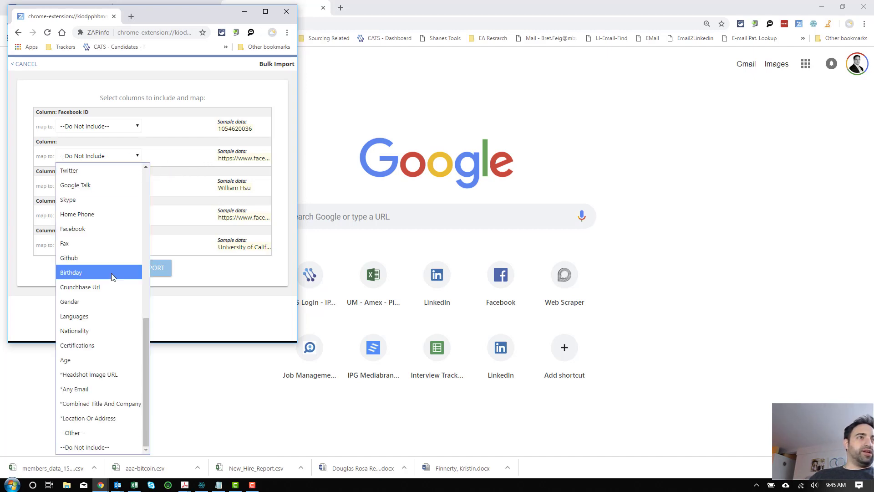
{"action": "key", "text": "f"}
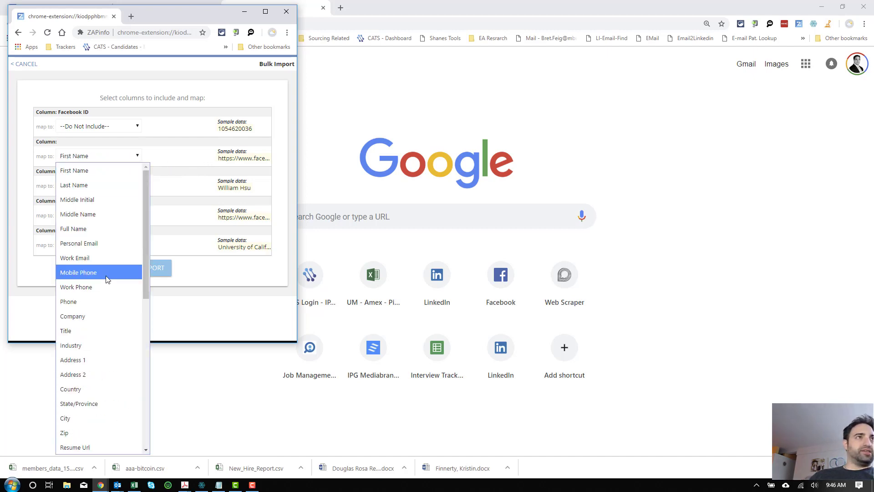
{"action": "key", "text": "a"}
{"action": "left_click", "coordinate": [64, 447]}
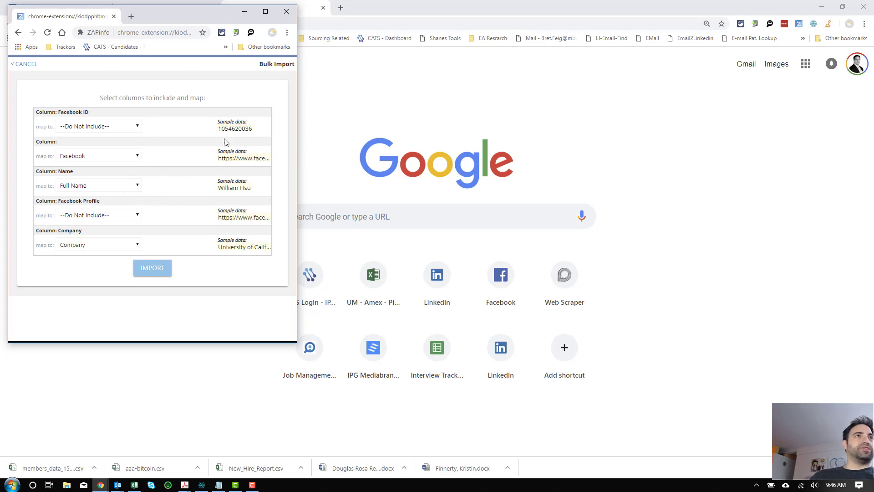
{"action": "left_click", "coordinate": [138, 156]}
{"action": "scroll", "coordinate": [95, 365], "scroll_direction": "down", "scroll_amount": 5}
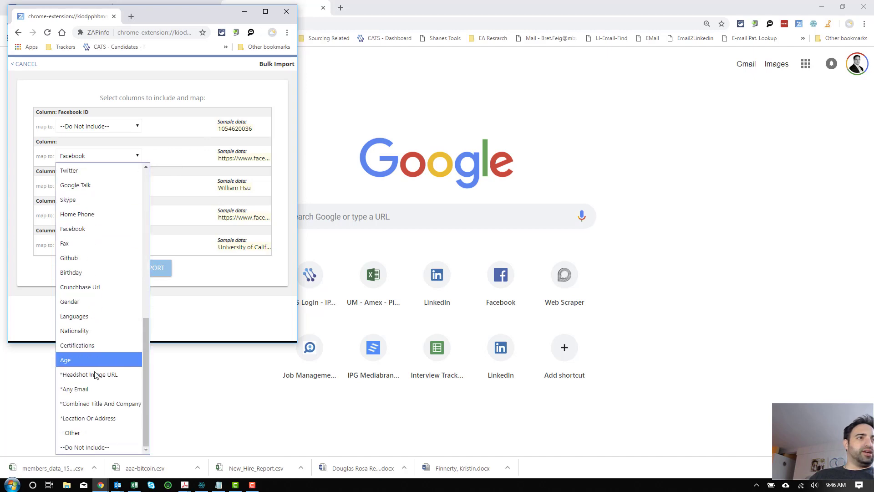
{"action": "left_click", "coordinate": [90, 445]}
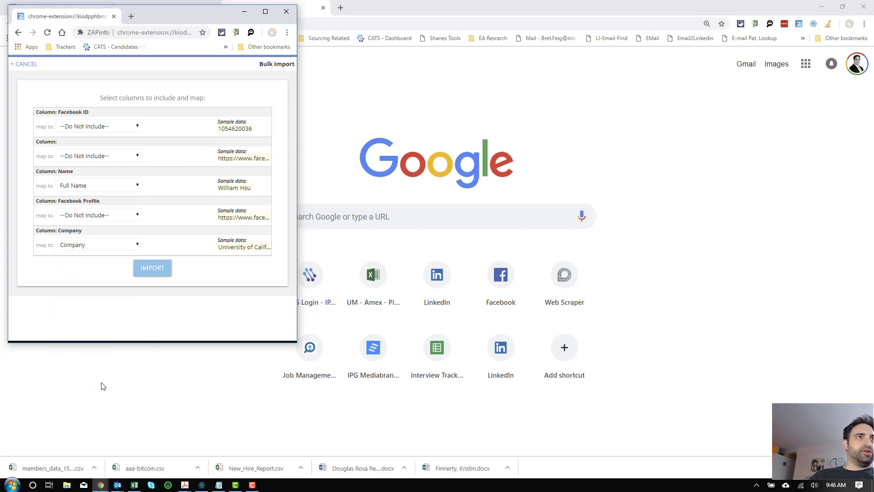
Step: Map the Facebook Profile column to Facebook and import the member rows as clips
{"action": "left_click", "coordinate": [132, 214]}
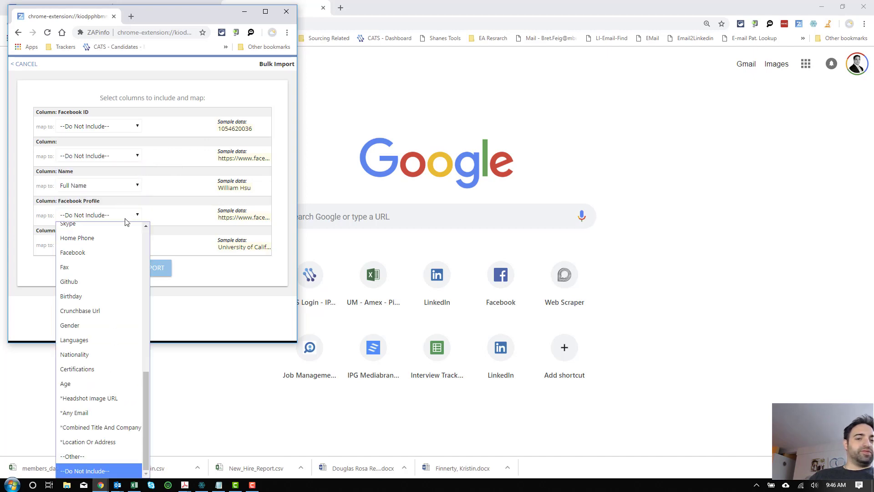
{"action": "key", "text": "f"}
{"action": "key", "text": "u"}
{"action": "scroll", "coordinate": [117, 273], "scroll_direction": "down", "scroll_amount": 3}
{"action": "left_click", "coordinate": [110, 282]}
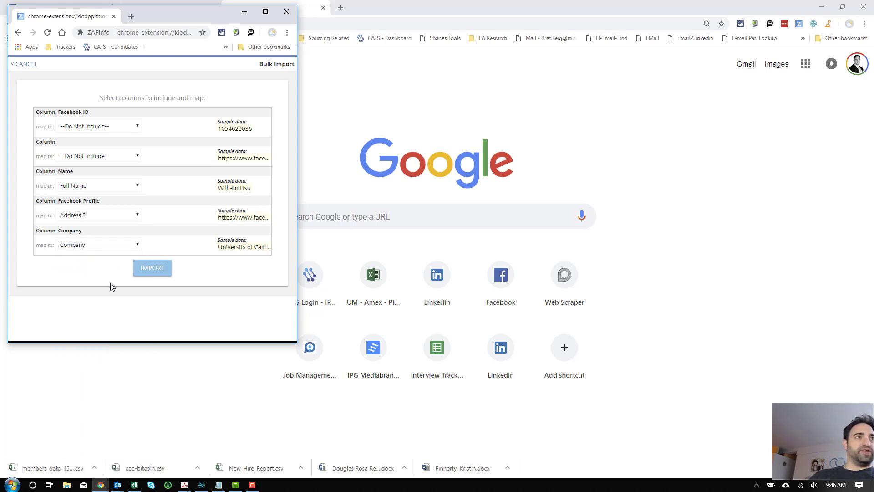
{"action": "left_click", "coordinate": [90, 222]}
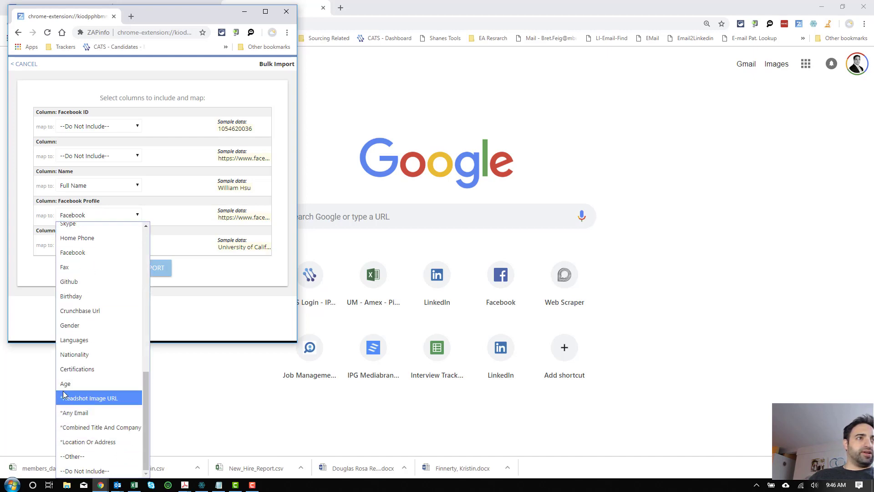
{"action": "left_click", "coordinate": [83, 254]}
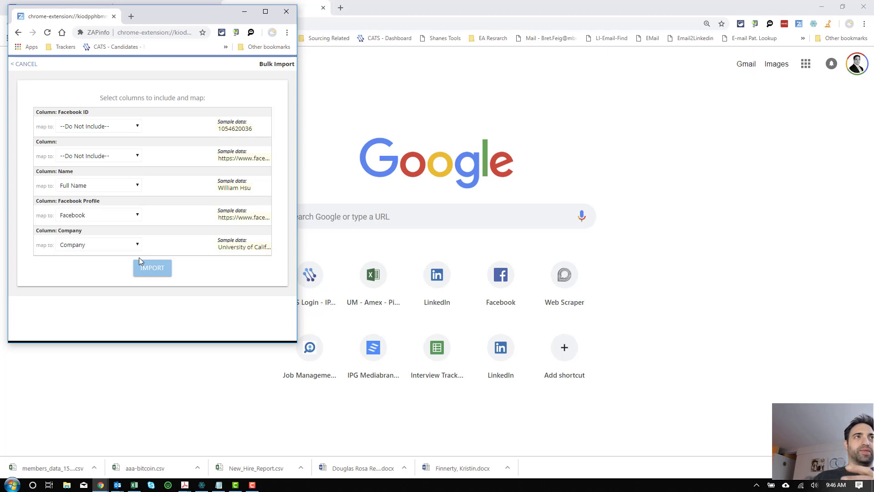
{"action": "left_click", "coordinate": [147, 269]}
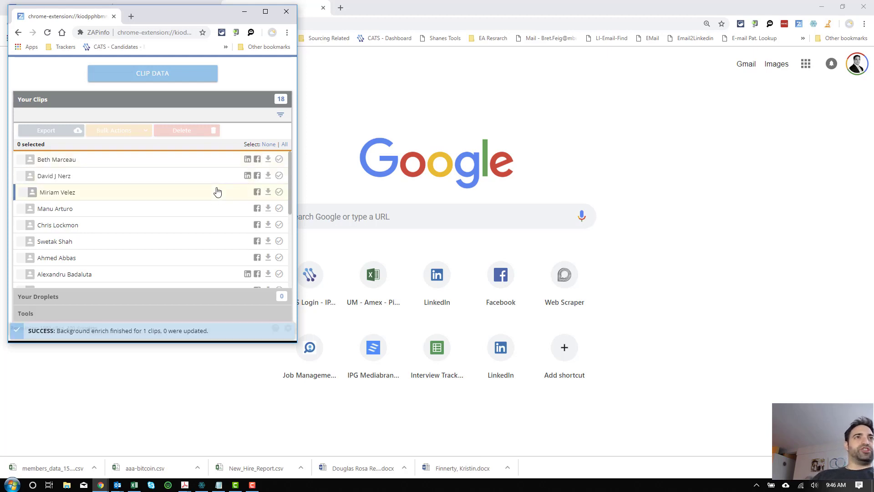
Step: Scroll through the 18 imported clips to see which gained LinkedIn profiles
{"action": "scroll", "coordinate": [201, 213], "scroll_direction": "down", "scroll_amount": 5}
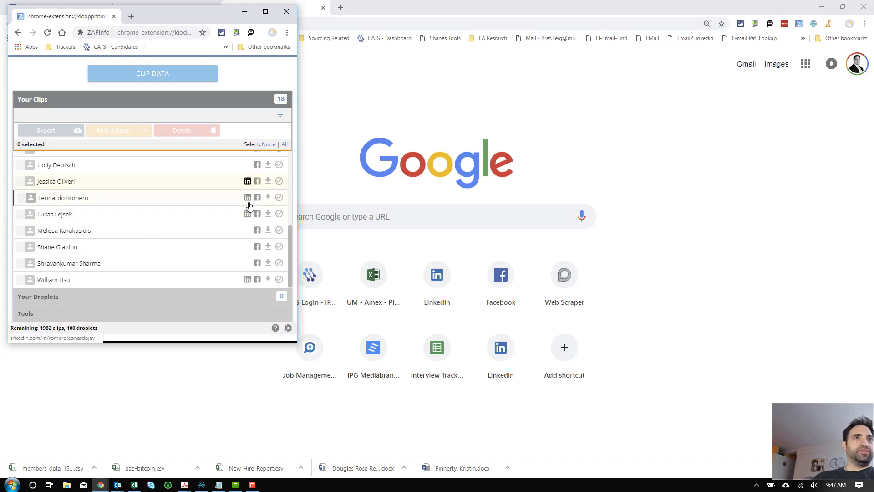
{"action": "scroll", "coordinate": [225, 244], "scroll_direction": "up", "scroll_amount": 5}
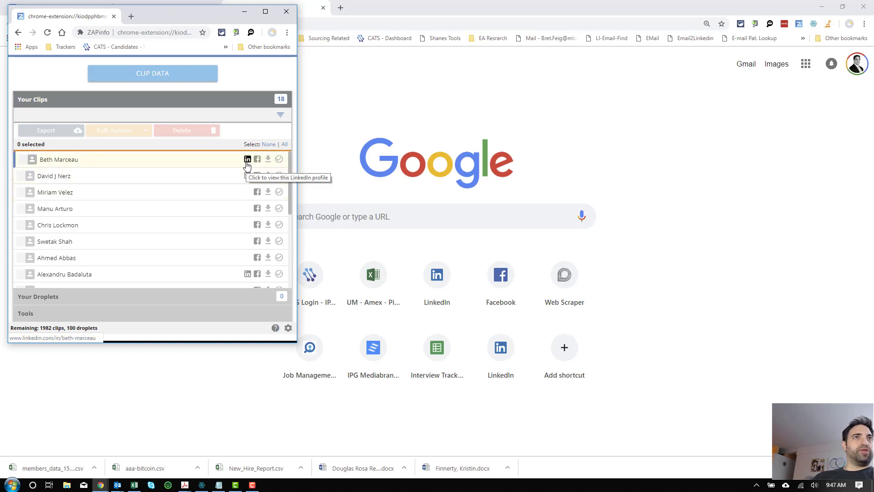
Step: Add and apply a 'Linkedin Url is not empty' clip filter, leaving 7 of 18 members
{"action": "left_click", "coordinate": [279, 116]}
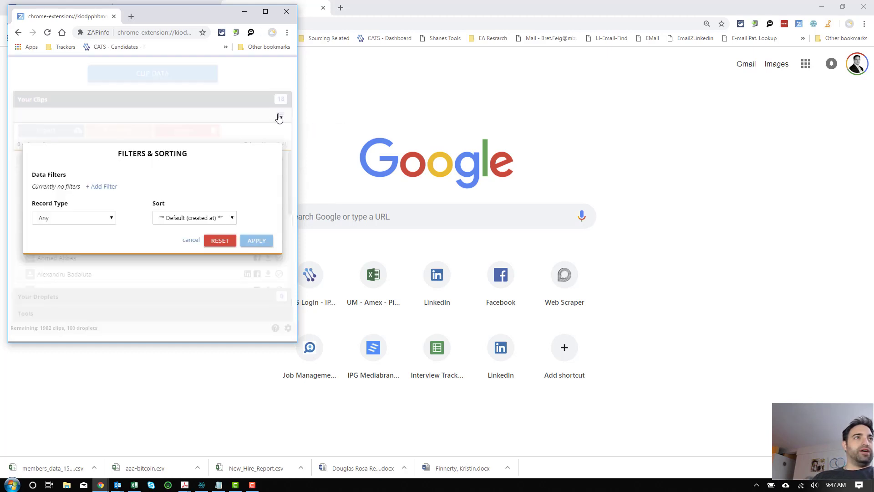
{"action": "left_click", "coordinate": [112, 219]}
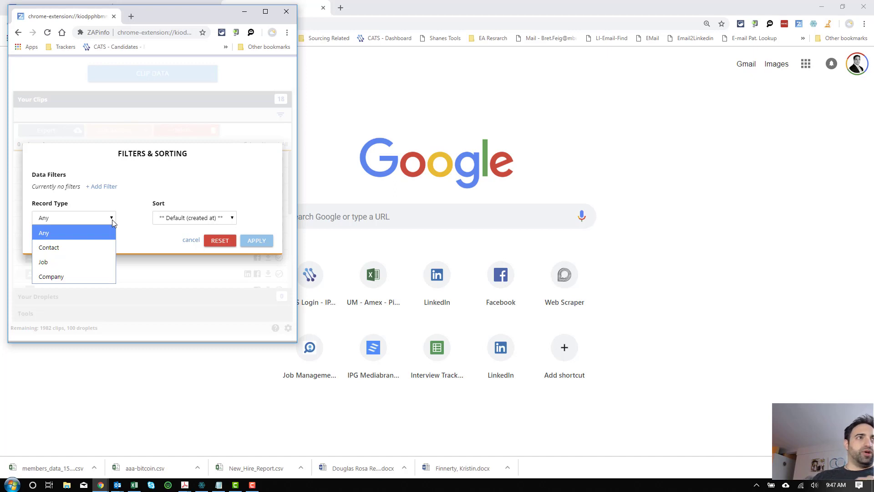
{"action": "left_click", "coordinate": [108, 186]}
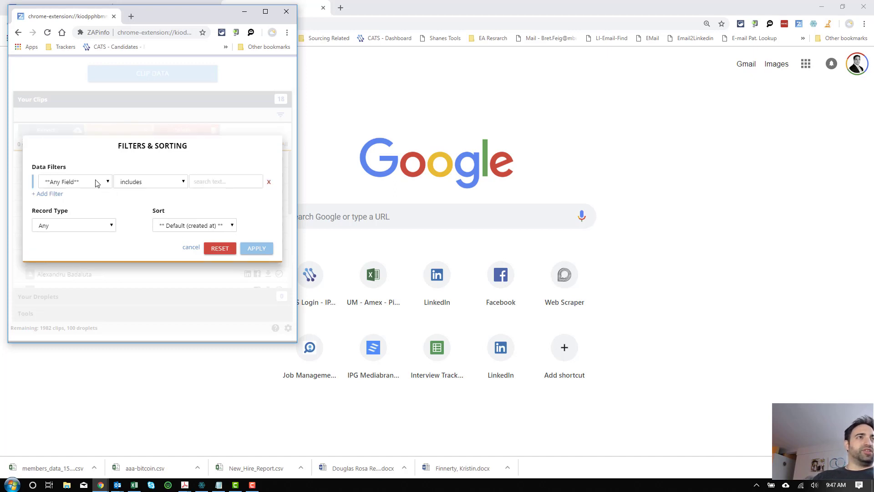
{"action": "left_click", "coordinate": [96, 183]}
{"action": "key", "text": "l"}
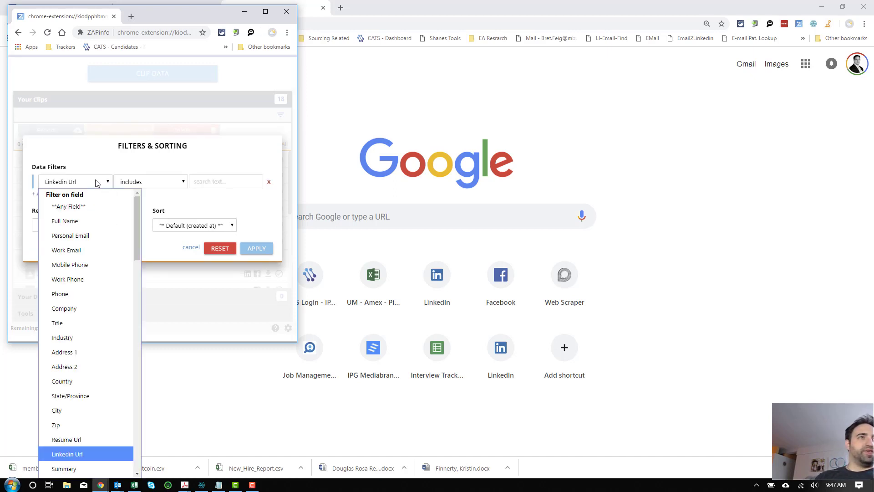
{"action": "key", "text": "Return"}
{"action": "left_click", "coordinate": [153, 187]}
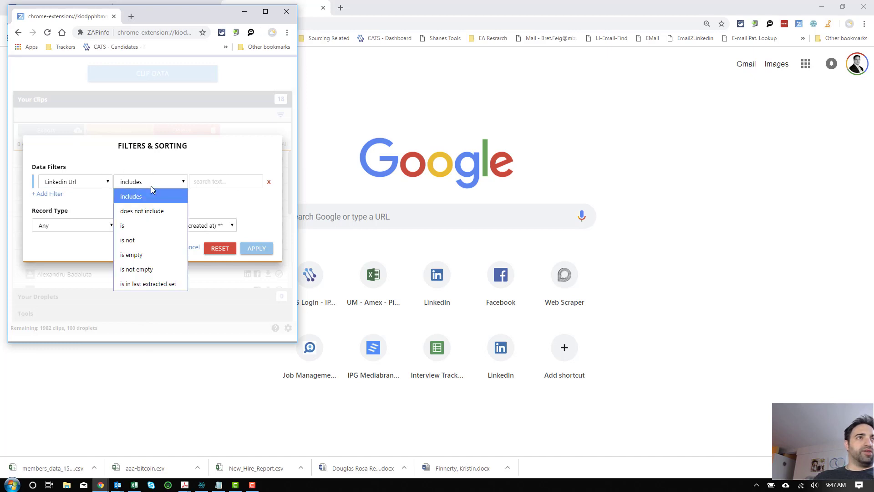
{"action": "left_click", "coordinate": [143, 263]}
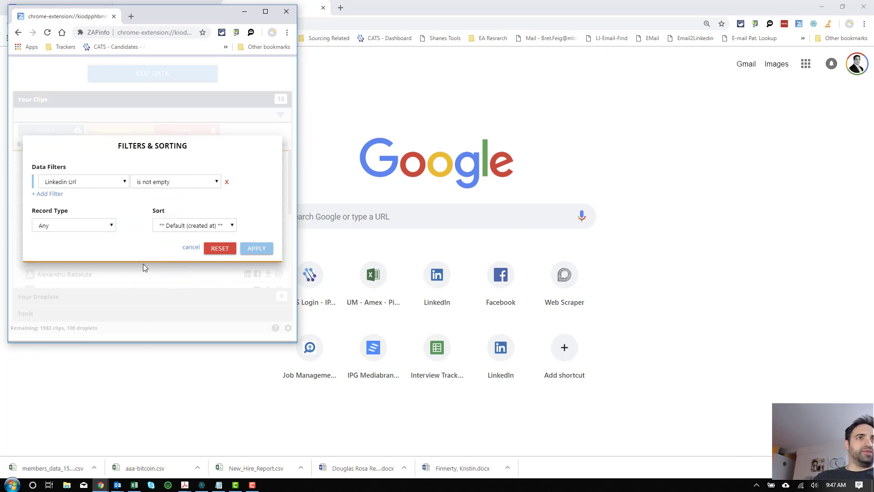
{"action": "left_click", "coordinate": [253, 249]}
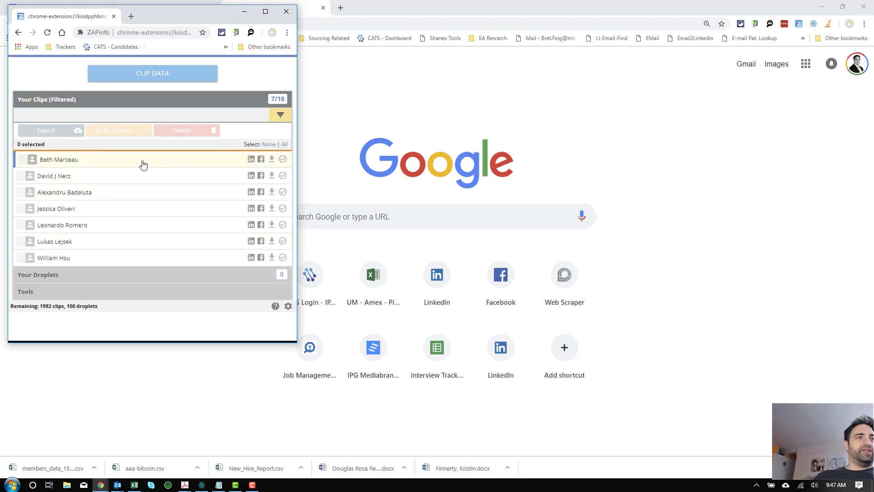
Step: Select the first four filtered clips and set up a Bulk Actions Profile Clip of their LinkedIn Profiles
{"action": "left_click", "coordinate": [282, 159]}
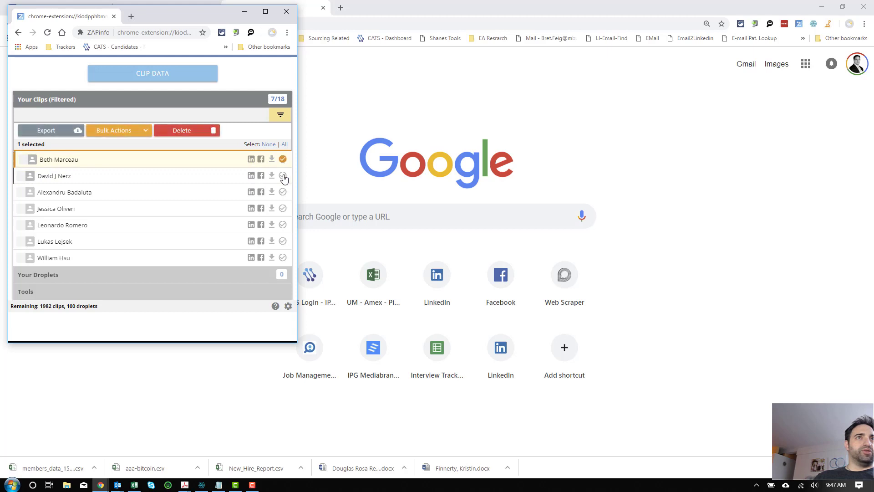
{"action": "left_click", "coordinate": [283, 175]}
{"action": "left_click", "coordinate": [283, 191]}
{"action": "left_click", "coordinate": [283, 208]}
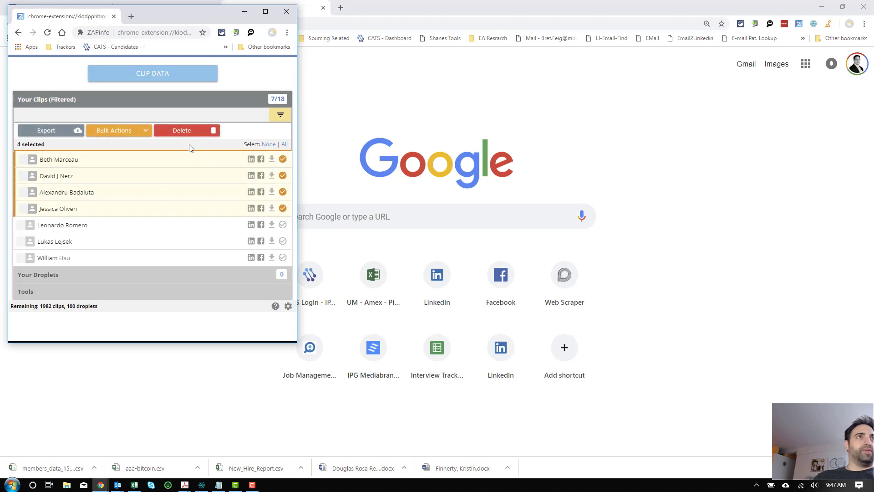
{"action": "left_click", "coordinate": [143, 135]}
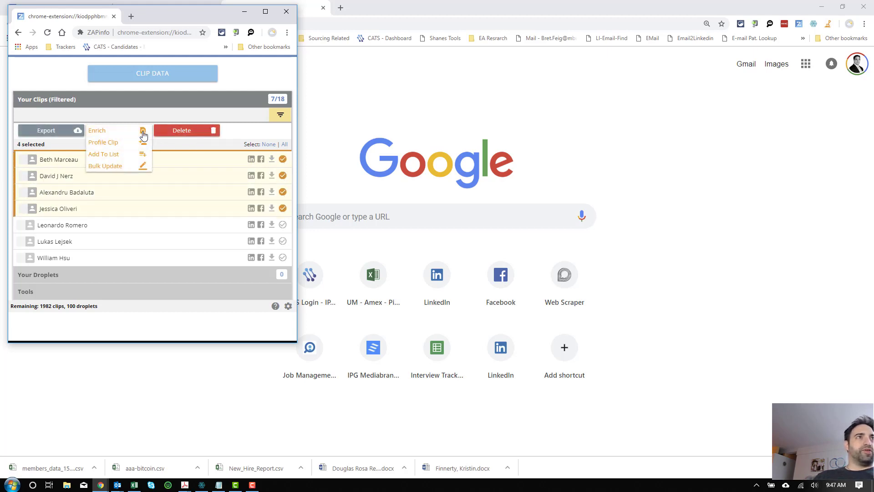
{"action": "left_click", "coordinate": [104, 143]}
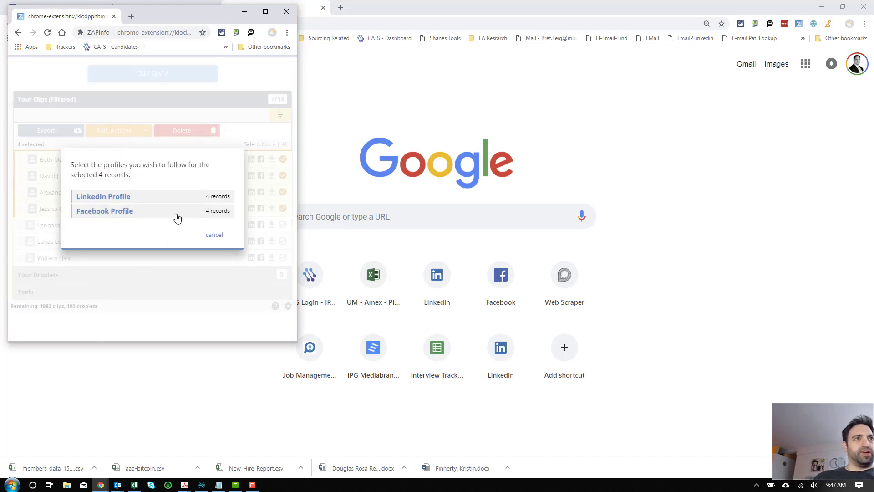
{"action": "left_click", "coordinate": [80, 196]}
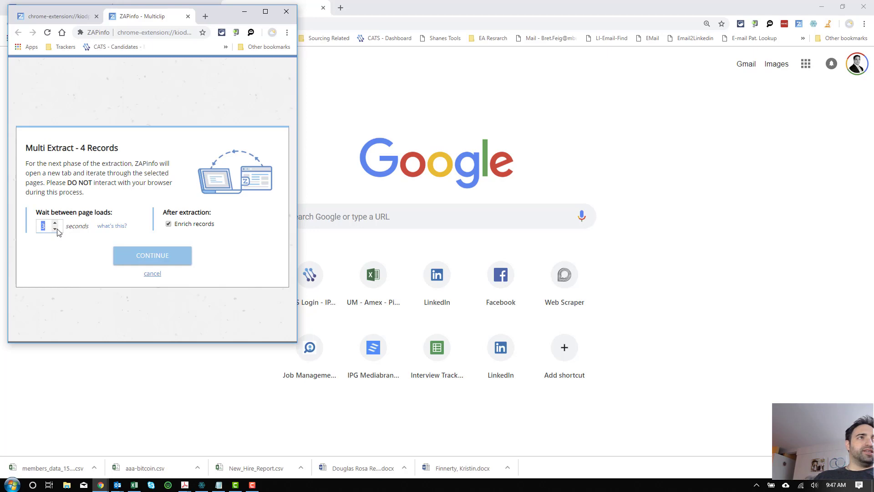
Step: Run the Multi Extract over the four LinkedIn profiles, with the browser window enlarged meanwhile
{"action": "left_click", "coordinate": [127, 255]}
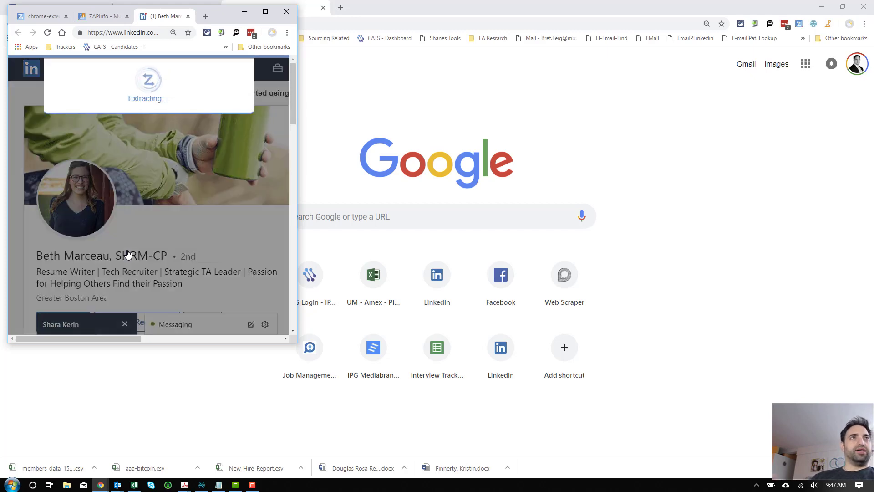
{"action": "left_click", "coordinate": [266, 11]}
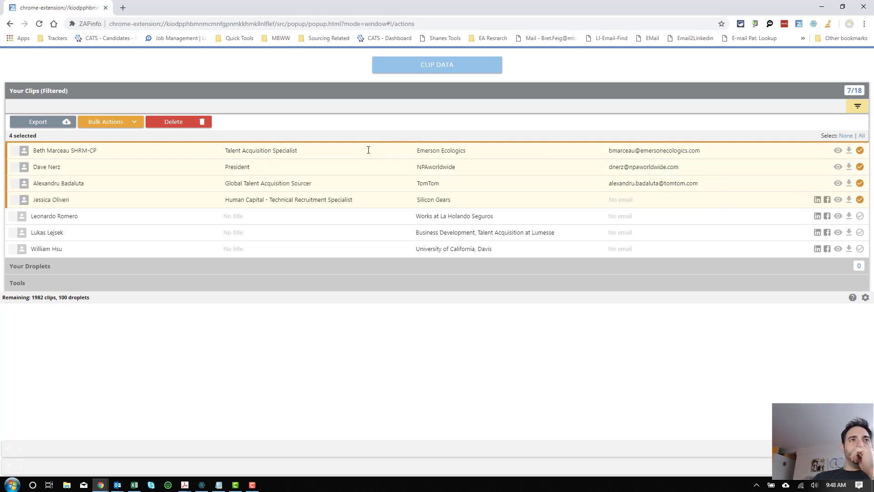
Step: Open the first clip's detail view and scroll through its work e-mail, Boston location, history and education
{"action": "left_click", "coordinate": [838, 151]}
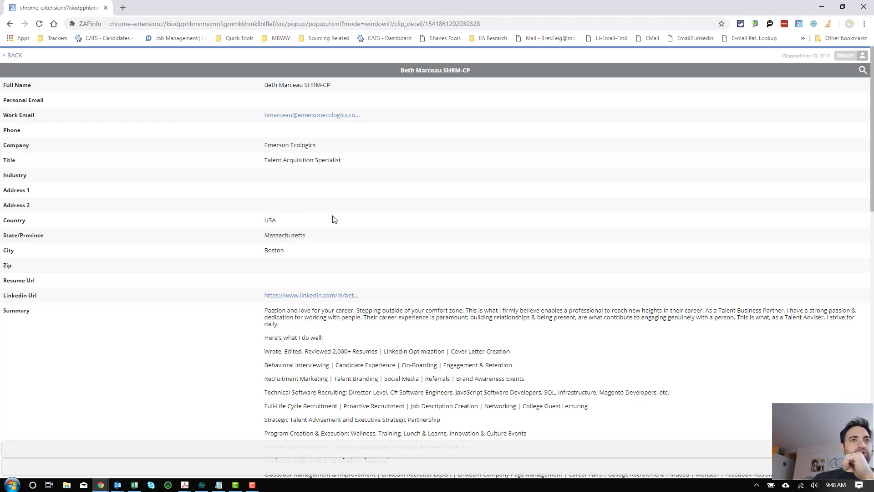
{"action": "scroll", "coordinate": [334, 219], "scroll_direction": "down", "scroll_amount": 3}
{"action": "scroll", "coordinate": [321, 237], "scroll_direction": "down", "scroll_amount": 5}
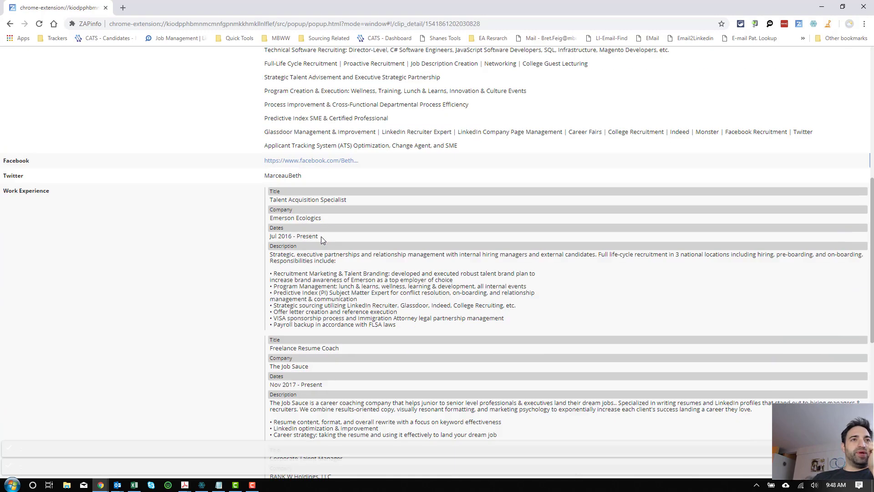
{"action": "scroll", "coordinate": [321, 236], "scroll_direction": "down", "scroll_amount": 8}
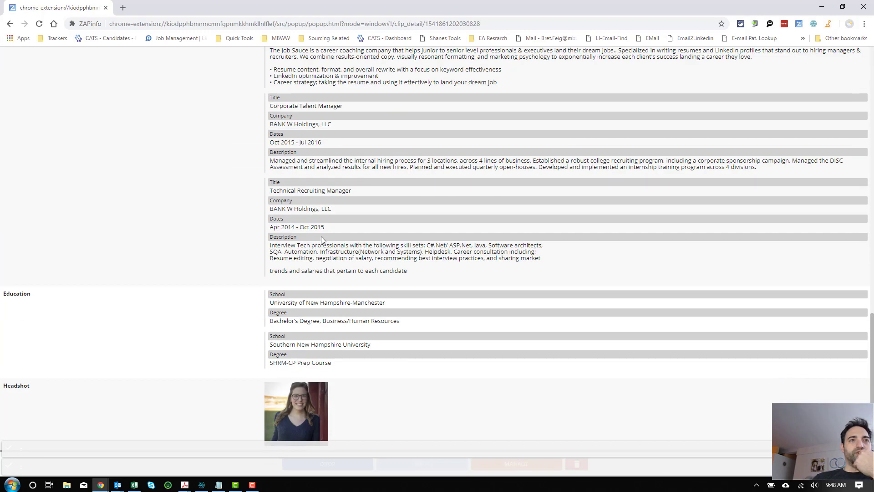
{"action": "scroll", "coordinate": [321, 239], "scroll_direction": "up", "scroll_amount": 16}
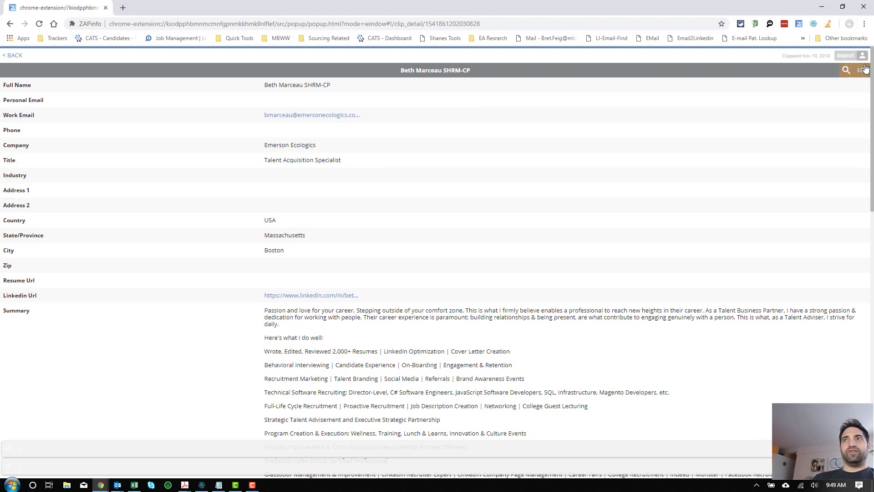
Step: Look up the first clip's member on TruePeopleSearch from the clip's lookup sites list
{"action": "left_click", "coordinate": [861, 70]}
{"action": "scroll", "coordinate": [265, 130], "scroll_direction": "down", "scroll_amount": 3}
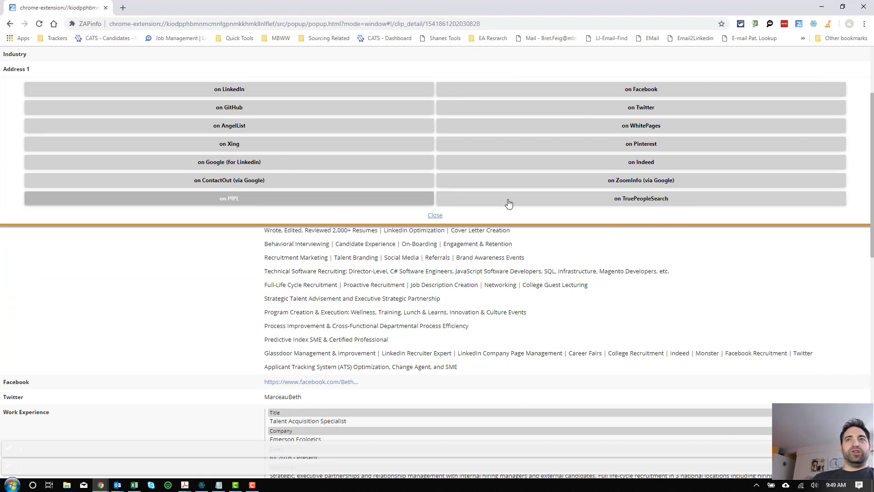
{"action": "left_click", "coordinate": [636, 200]}
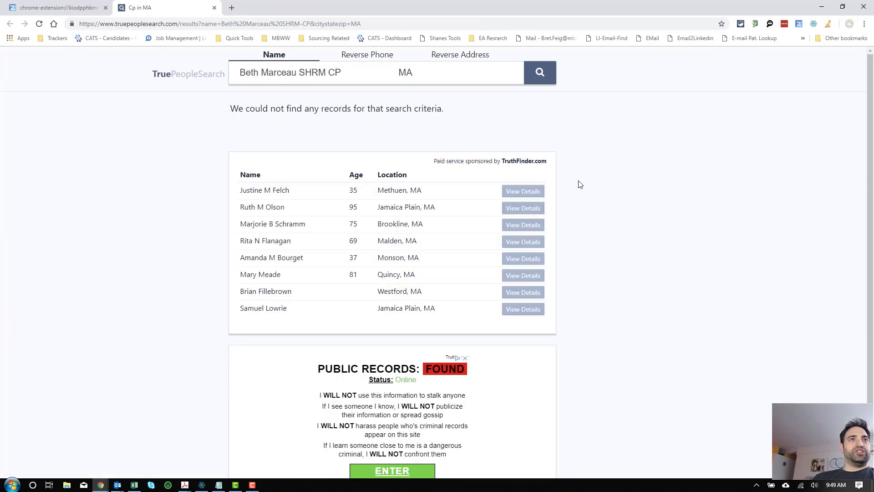
{"action": "left_click", "coordinate": [91, 7]}
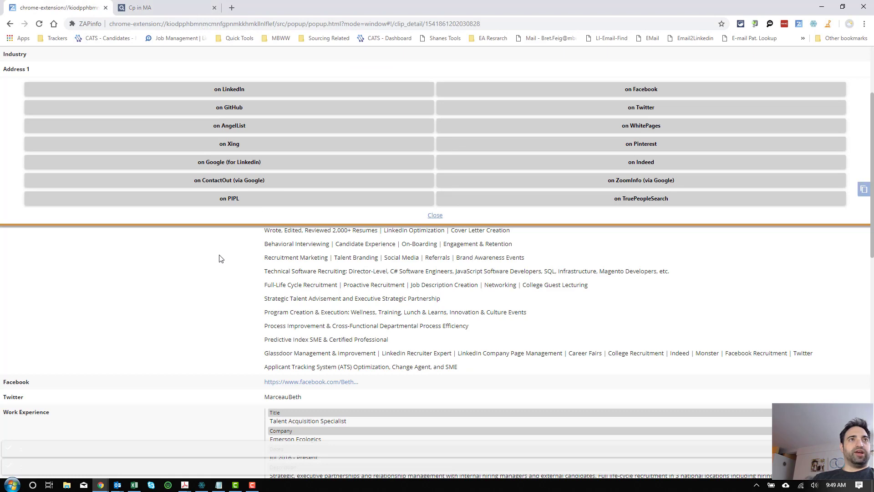
{"action": "left_click", "coordinate": [225, 182]}
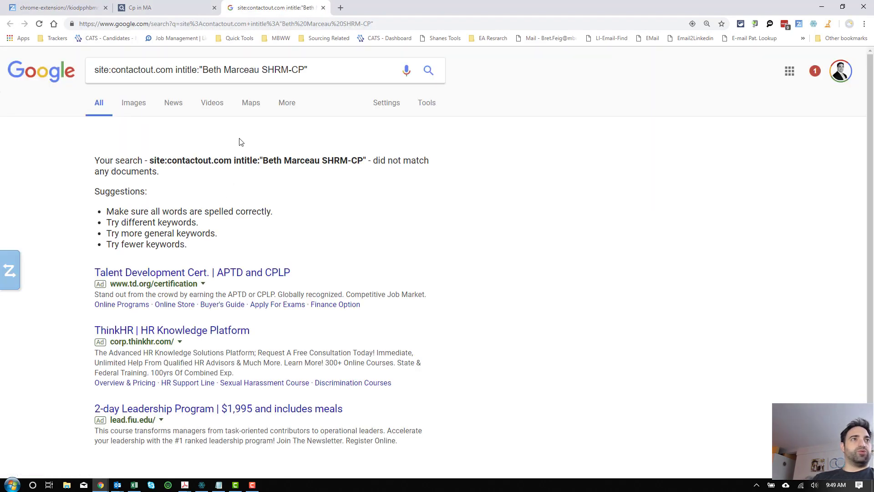
{"action": "left_click", "coordinate": [323, 8]}
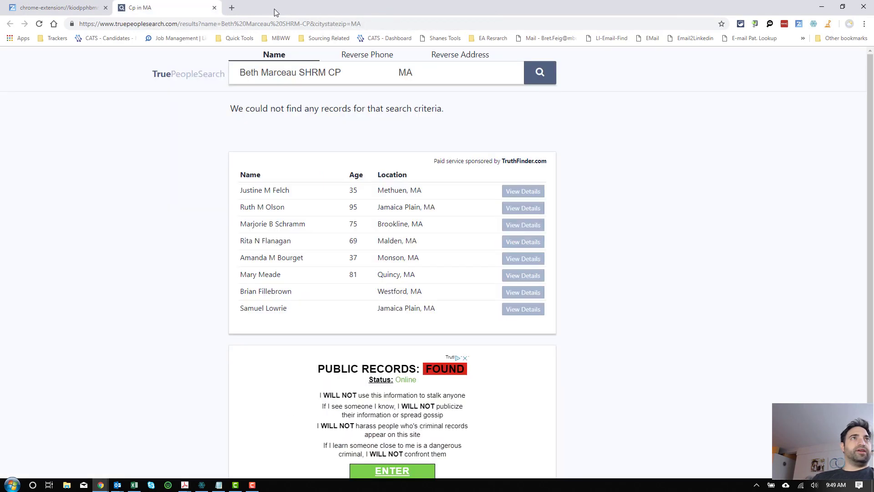
Step: Return to the filtered list and open the second clip, a Grand Rapids president, with lookup sites shown
{"action": "left_click", "coordinate": [95, 10]}
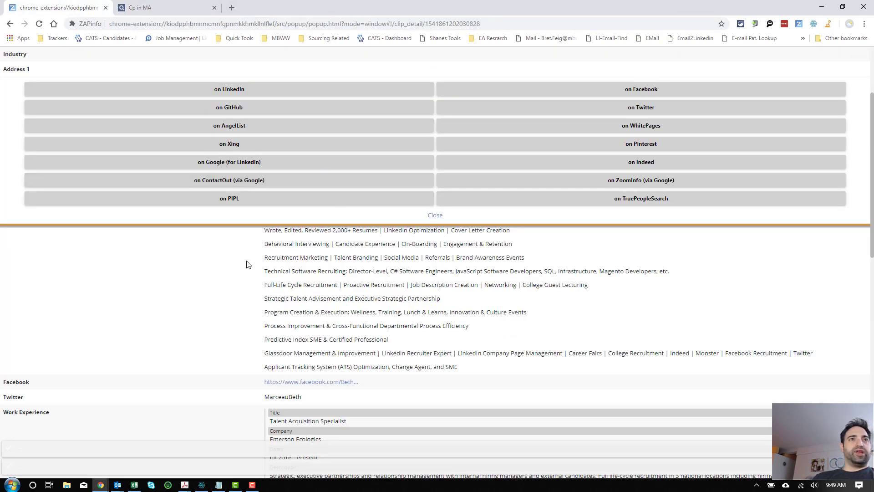
{"action": "left_click", "coordinate": [434, 215]}
{"action": "scroll", "coordinate": [439, 218], "scroll_direction": "up", "scroll_amount": 3}
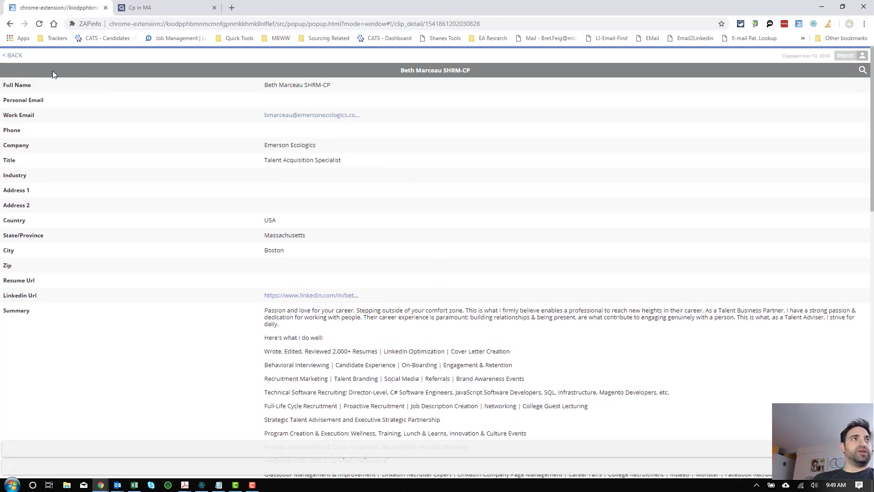
{"action": "left_click", "coordinate": [10, 58]}
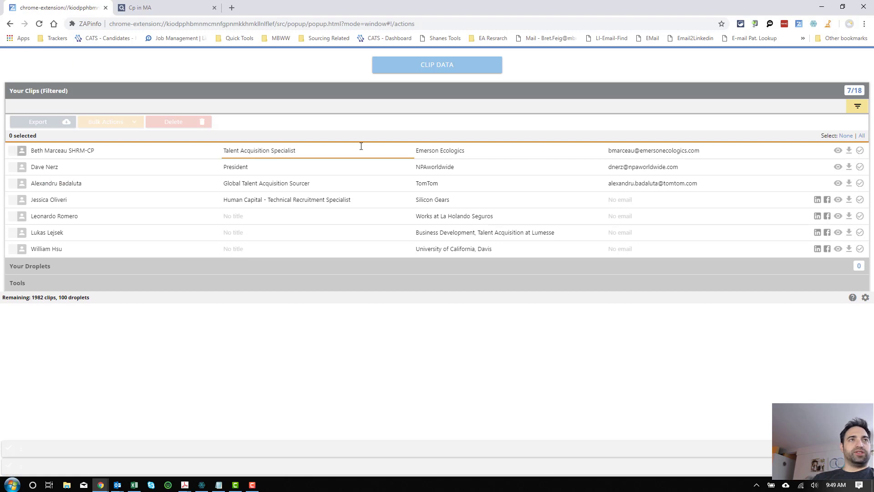
{"action": "left_click", "coordinate": [838, 167]}
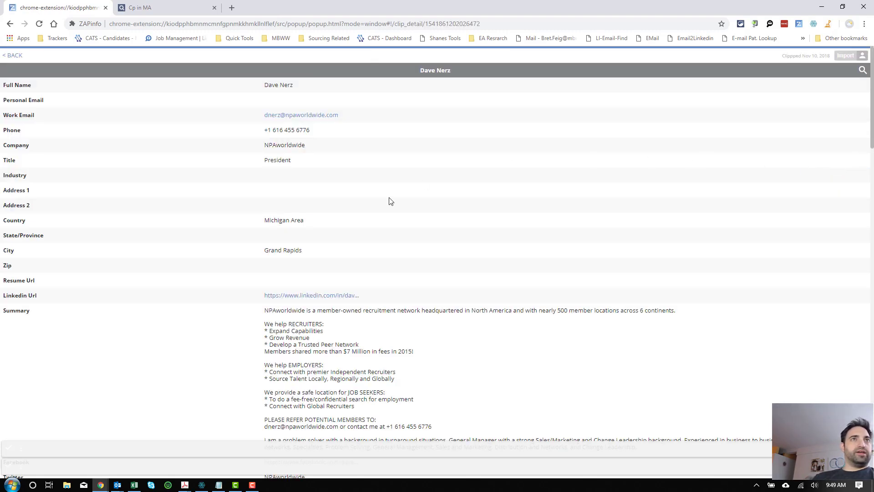
{"action": "left_click", "coordinate": [861, 70]}
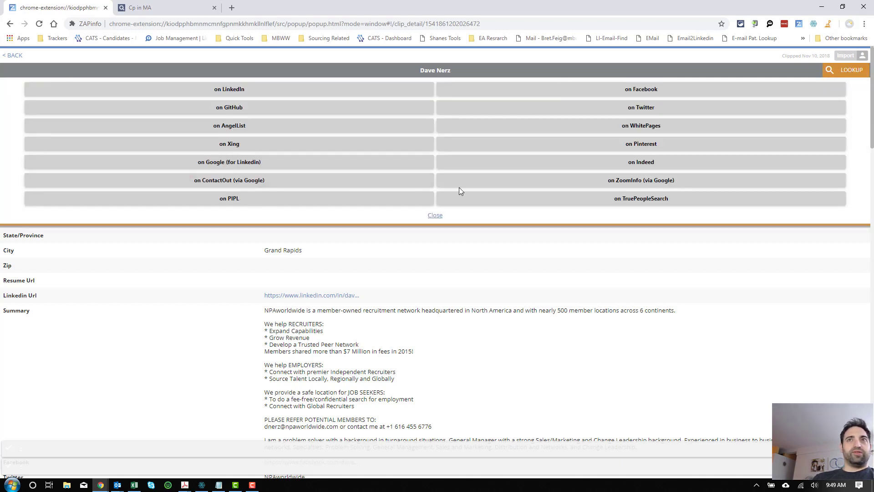
Step: Search the second member on TruePeopleSearch and review the 5 records found, including a Grand Rapids, MI match
{"action": "left_click", "coordinate": [638, 201]}
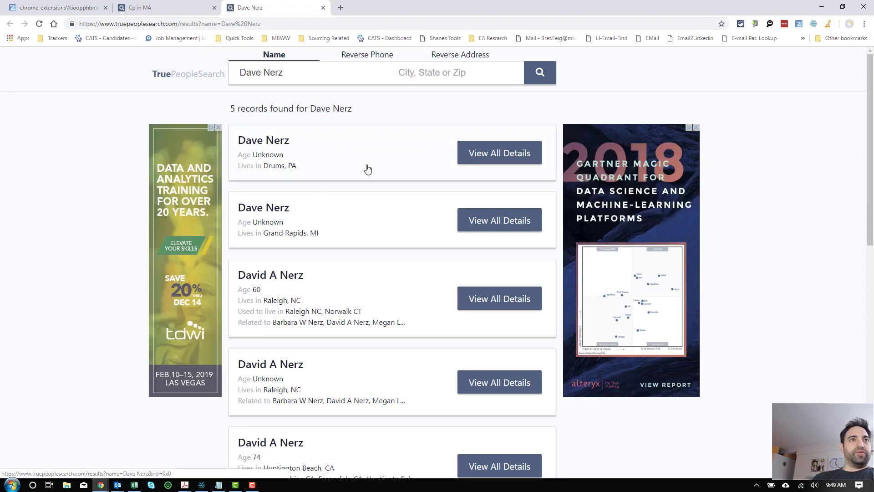
{"action": "left_click", "coordinate": [141, 10]}
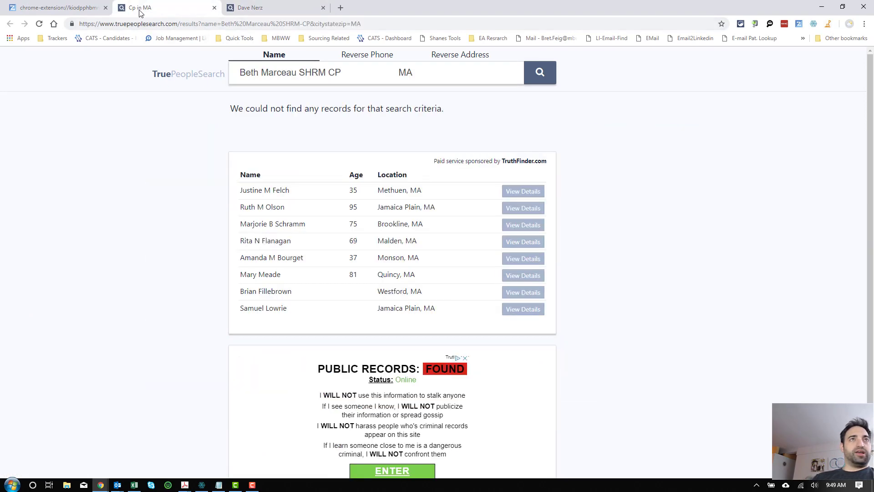
{"action": "left_click", "coordinate": [96, 10]}
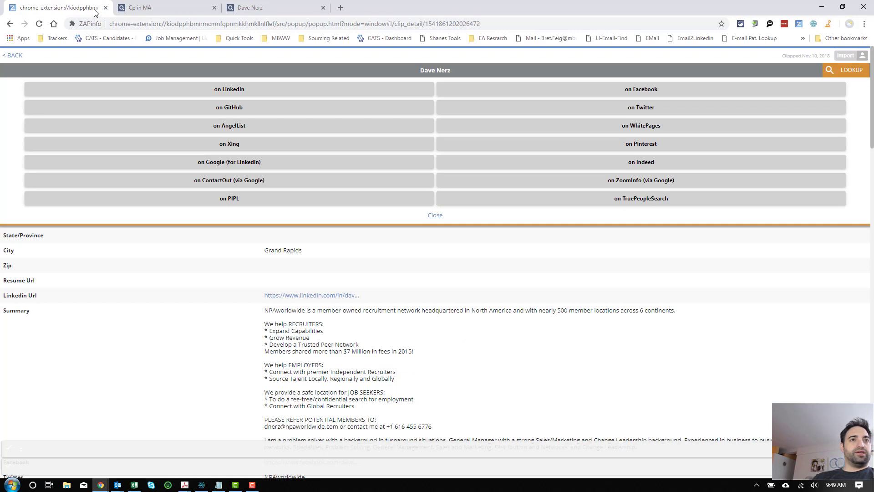
{"action": "left_click", "coordinate": [260, 9]}
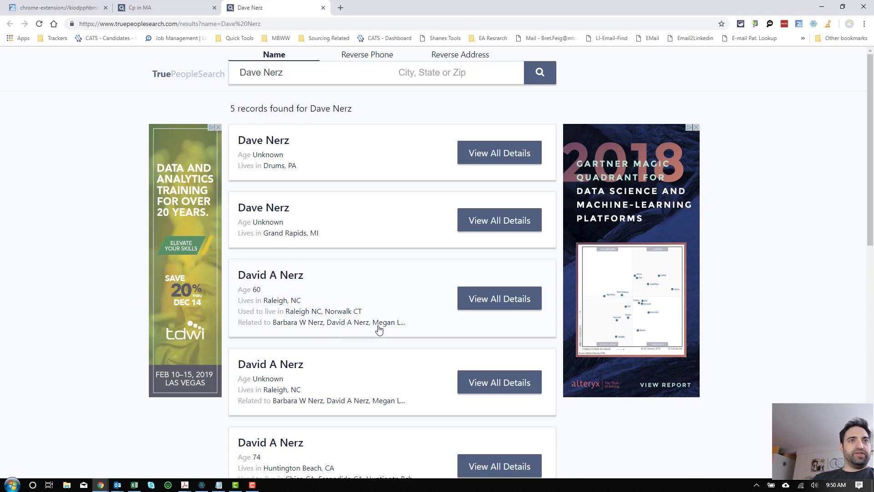
{"action": "scroll", "coordinate": [362, 344], "scroll_direction": "down", "scroll_amount": 2}
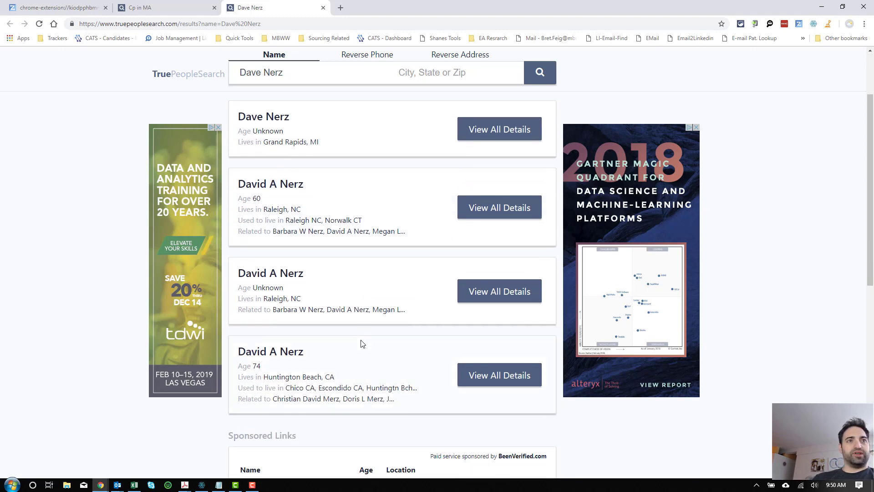
{"action": "scroll", "coordinate": [317, 364], "scroll_direction": "down", "scroll_amount": 2}
{"action": "scroll", "coordinate": [318, 365], "scroll_direction": "up", "scroll_amount": 3}
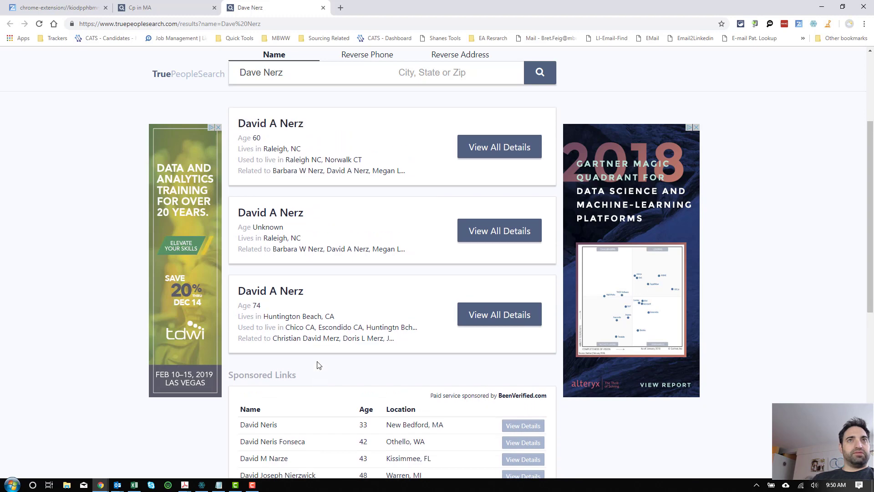
{"action": "scroll", "coordinate": [319, 361], "scroll_direction": "up", "scroll_amount": 2}
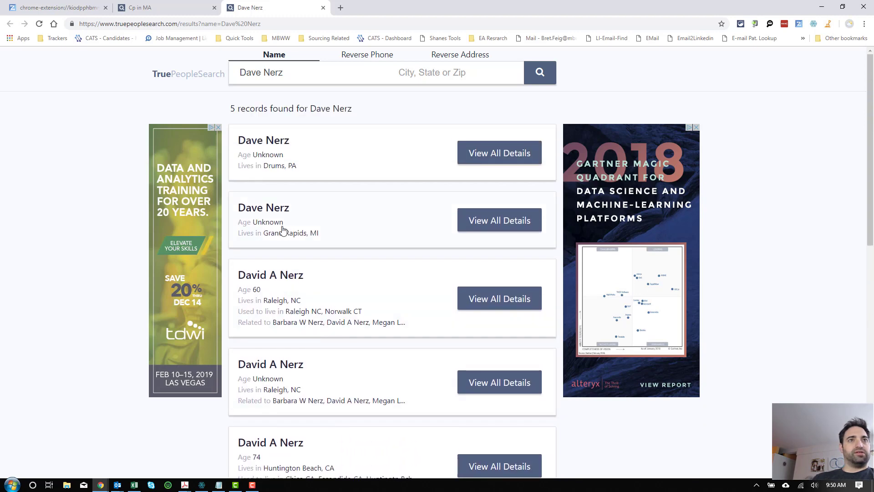
Step: Open the Grand Rapids match's details and compare its address, landline and e-mail with the ZAPinfo clip
{"action": "left_click", "coordinate": [501, 221]}
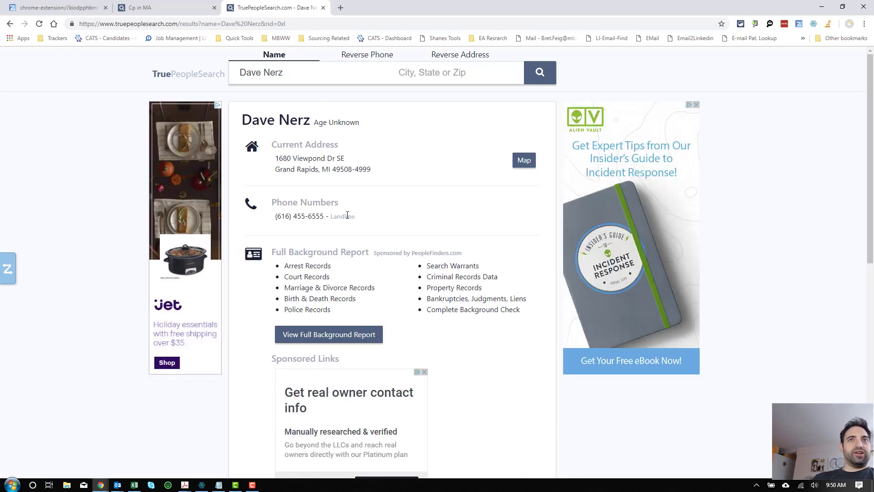
{"action": "scroll", "coordinate": [345, 218], "scroll_direction": "down", "scroll_amount": 4}
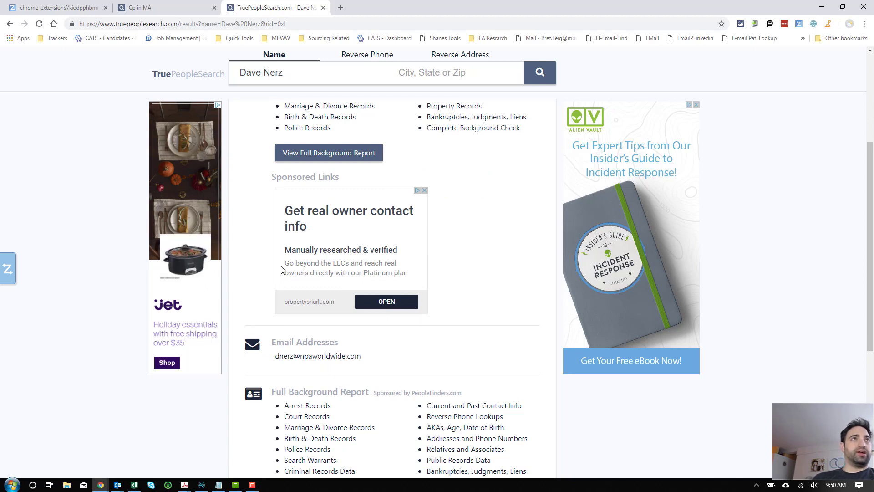
{"action": "key", "text": "ctrl+shift+Tab"}
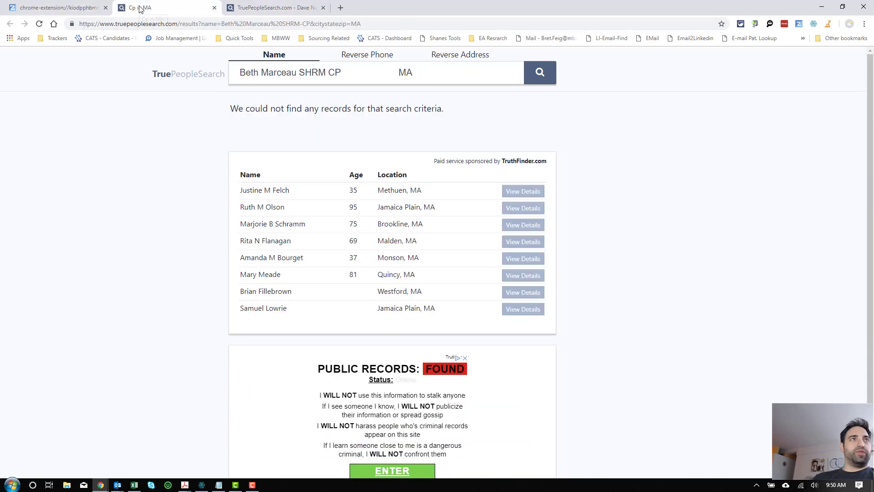
{"action": "left_click", "coordinate": [67, 6]}
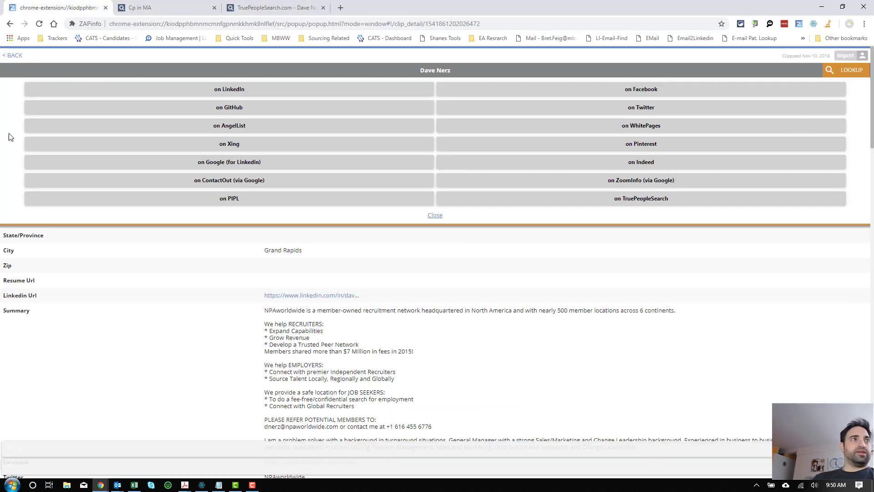
{"action": "left_click", "coordinate": [433, 217]}
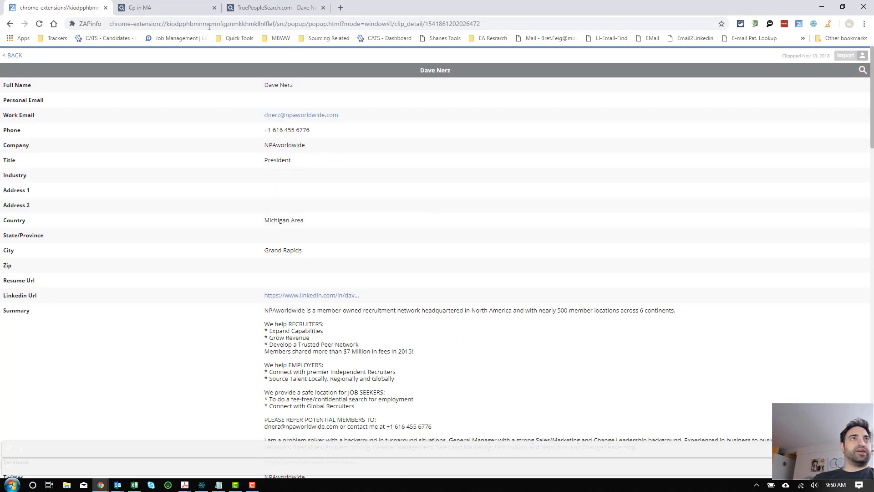
{"action": "left_click", "coordinate": [254, 8]}
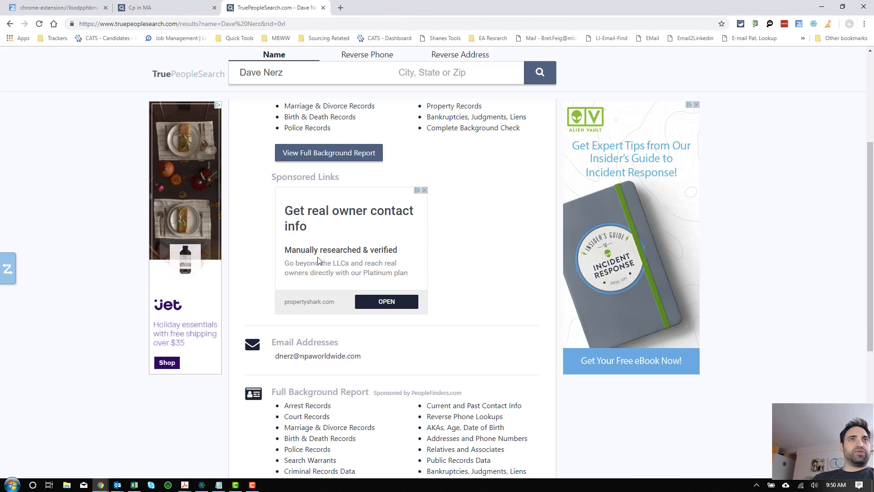
{"action": "scroll", "coordinate": [318, 257], "scroll_direction": "up", "scroll_amount": 4}
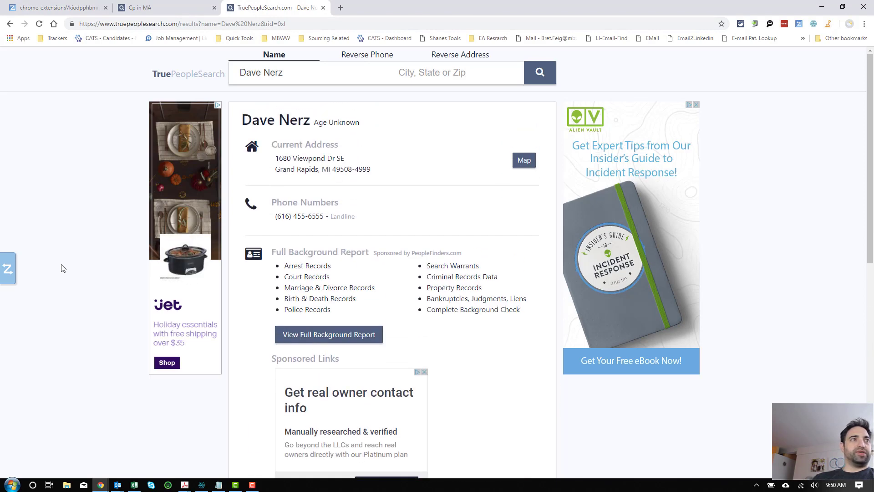
Step: Clip the TruePeopleSearch details page into ZAPinfo using Combine Clip, then return to the clip record
{"action": "left_click", "coordinate": [18, 269]}
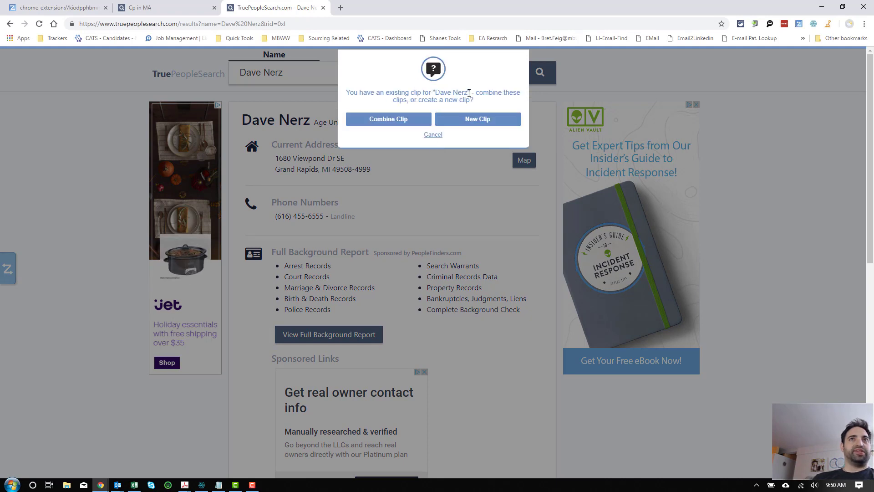
{"action": "left_click", "coordinate": [399, 117]}
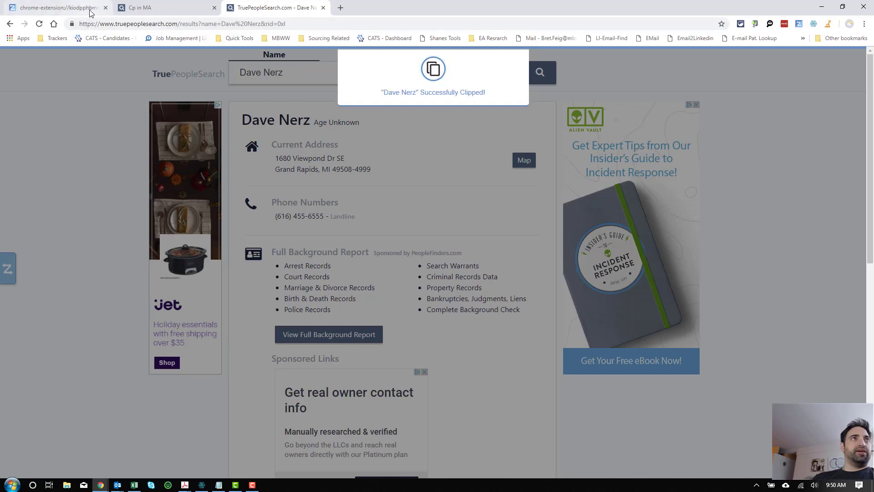
{"action": "left_click", "coordinate": [63, 8]}
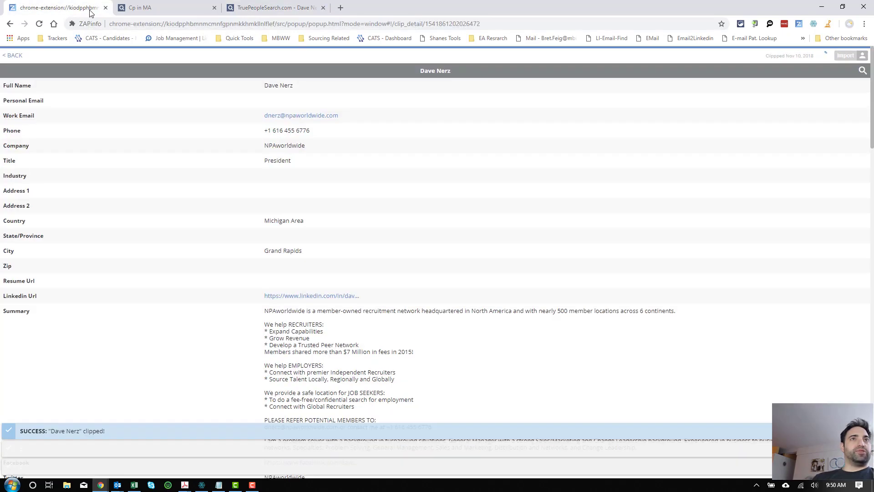
{"action": "left_click", "coordinate": [14, 55]}
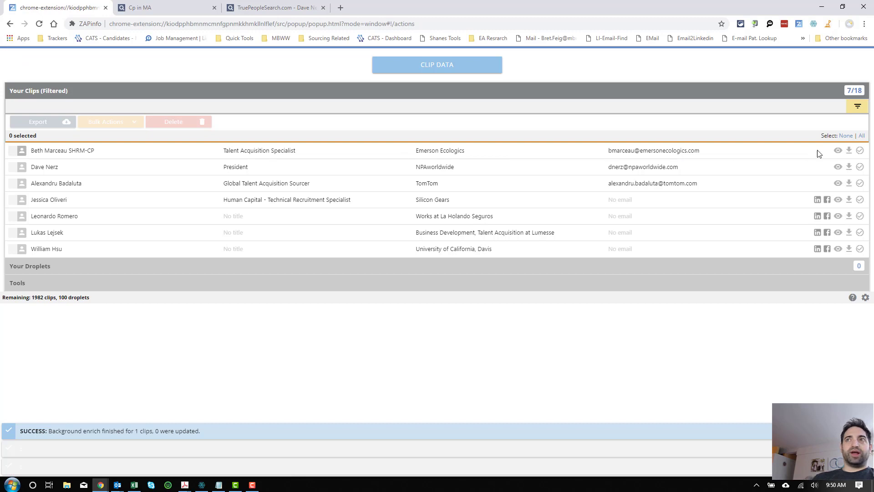
{"action": "left_click", "coordinate": [838, 167]}
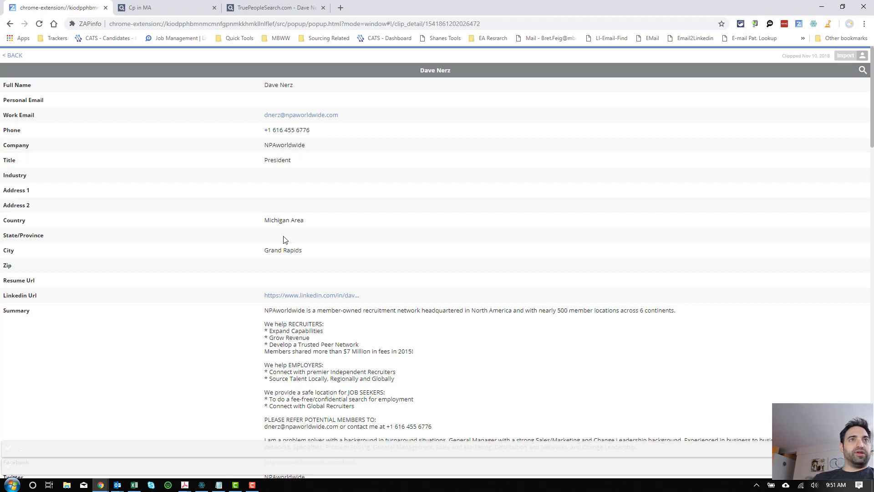
{"action": "scroll", "coordinate": [283, 240], "scroll_direction": "down", "scroll_amount": 20}
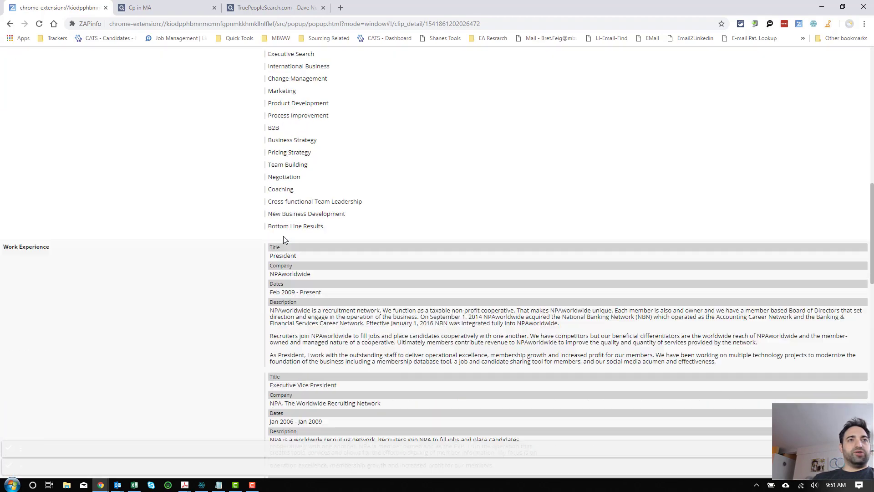
{"action": "scroll", "coordinate": [283, 244], "scroll_direction": "down", "scroll_amount": 15}
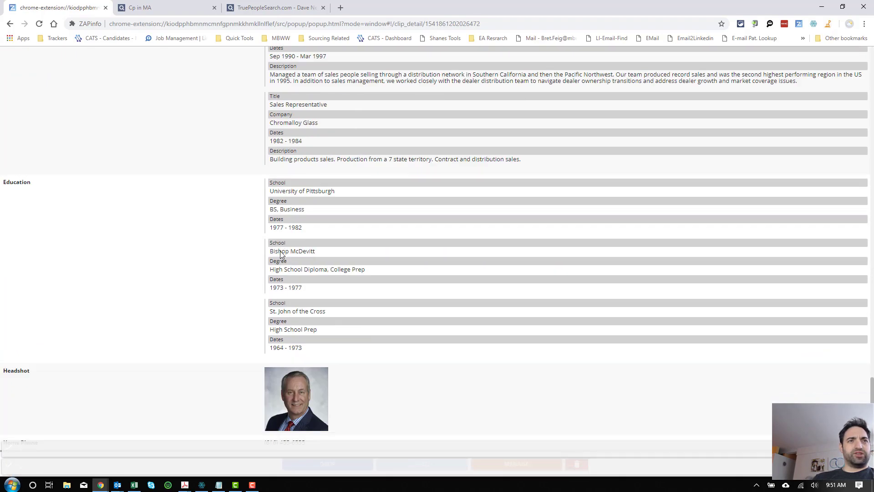
{"action": "scroll", "coordinate": [281, 254], "scroll_direction": "up", "scroll_amount": 15}
{"action": "scroll", "coordinate": [277, 259], "scroll_direction": "up", "scroll_amount": 10}
{"action": "scroll", "coordinate": [277, 261], "scroll_direction": "up", "scroll_amount": 6}
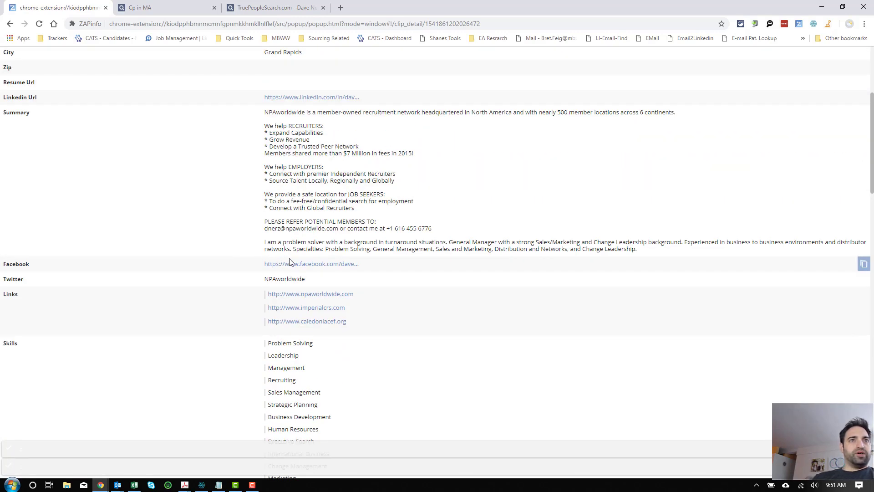
{"action": "scroll", "coordinate": [290, 261], "scroll_direction": "up", "scroll_amount": 5}
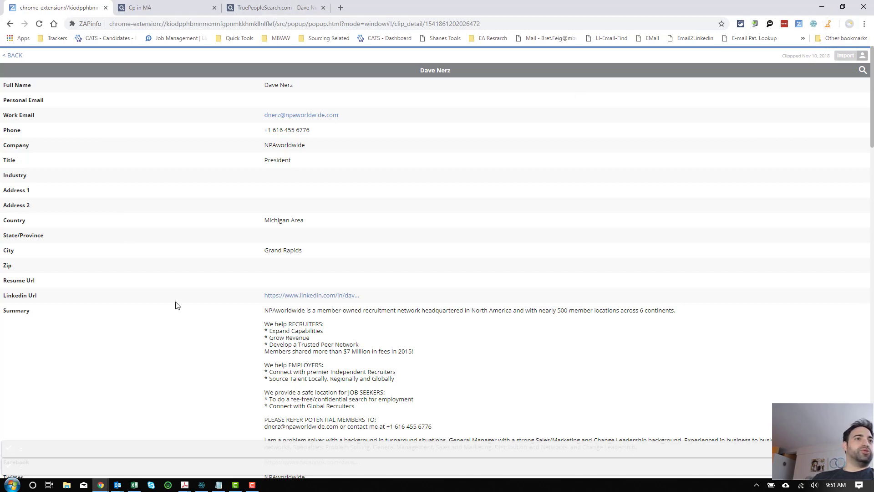
Step: Scroll through the copied rows in the Excel members sheet, then return to Chrome's blank new tab
{"action": "left_click", "coordinate": [134, 484]}
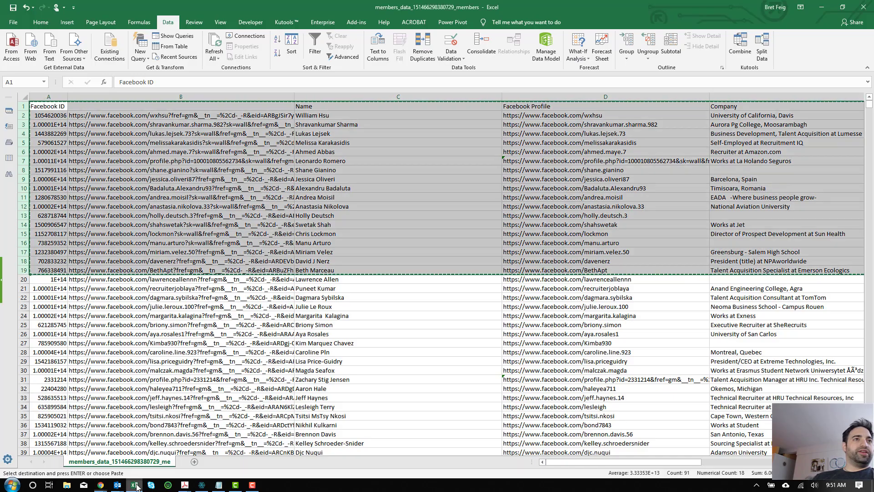
{"action": "scroll", "coordinate": [173, 192], "scroll_direction": "down", "scroll_amount": 11}
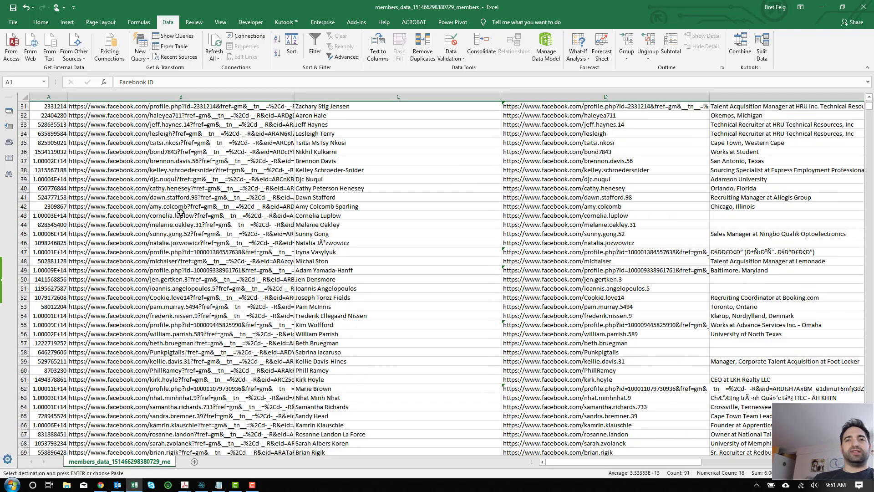
{"action": "scroll", "coordinate": [181, 212], "scroll_direction": "up", "scroll_amount": 11}
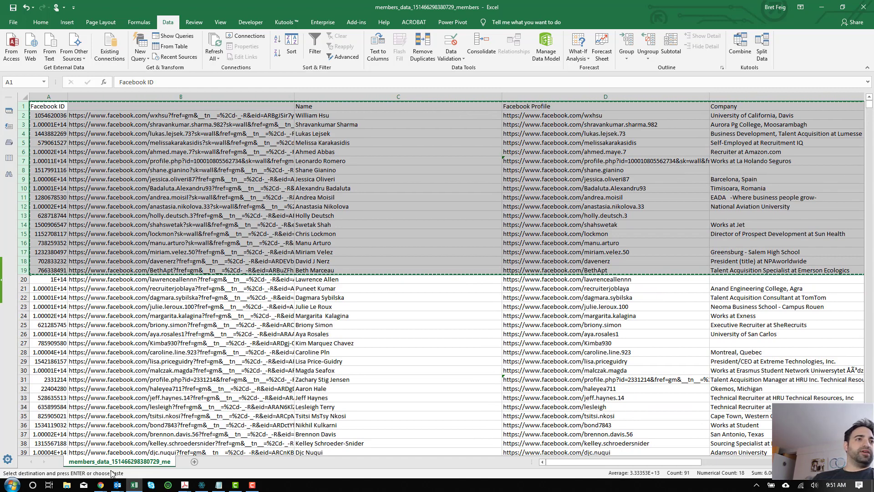
{"action": "left_click", "coordinate": [101, 485]}
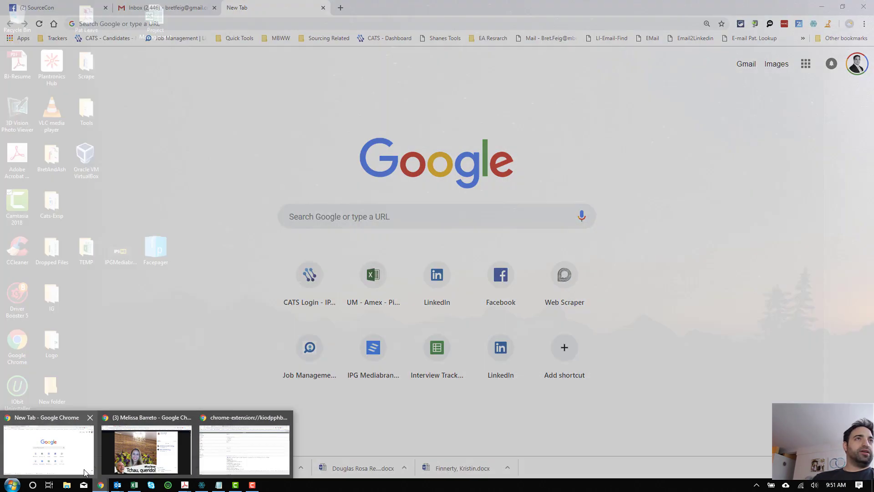
{"action": "left_click", "coordinate": [43, 446]}
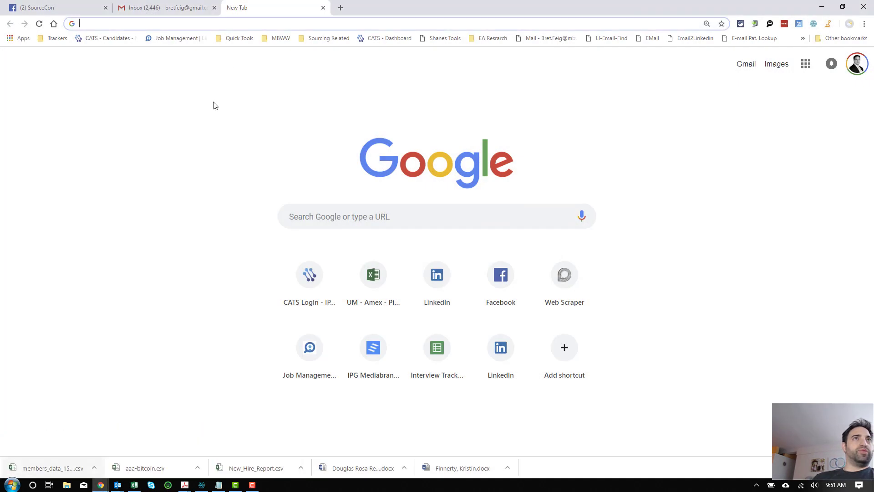
Step: Open ZAPinfo's Clip Data popup and scroll through all 18 member clips with their Facebook and LinkedIn links
{"action": "left_click", "coordinate": [800, 25]}
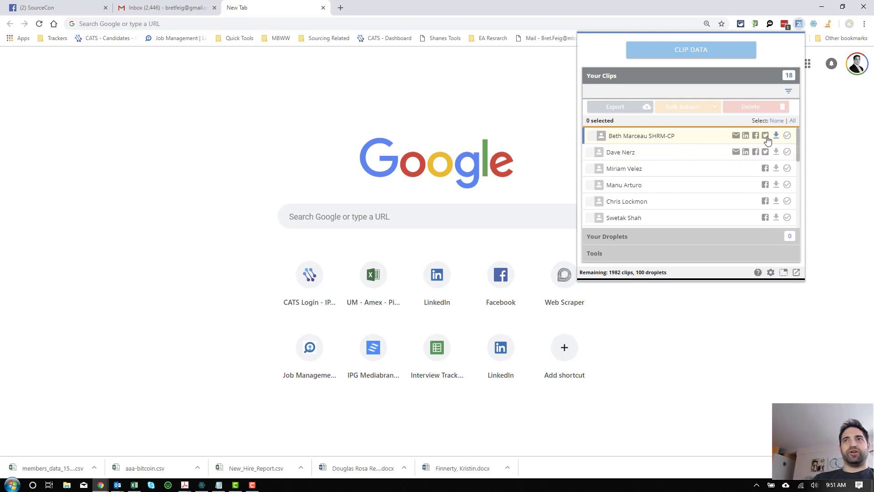
{"action": "scroll", "coordinate": [649, 164], "scroll_direction": "down", "scroll_amount": 5}
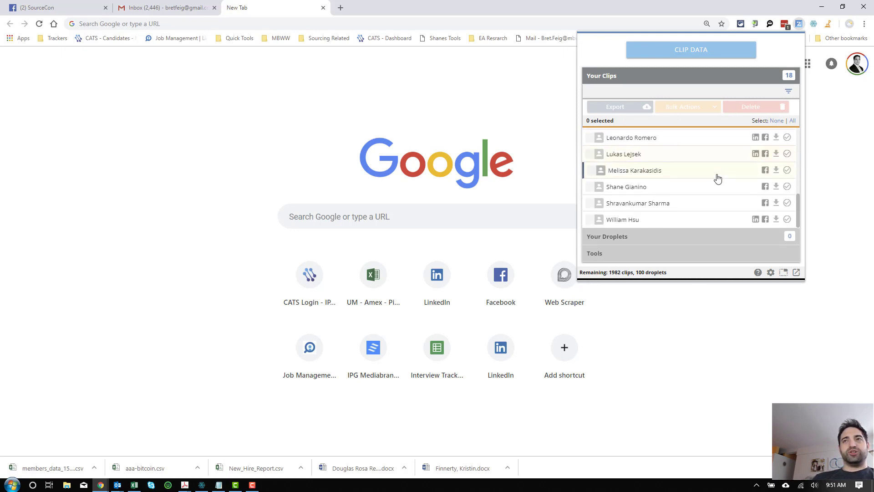
{"action": "scroll", "coordinate": [716, 178], "scroll_direction": "up", "scroll_amount": 3}
{"action": "scroll", "coordinate": [744, 161], "scroll_direction": "down", "scroll_amount": 3}
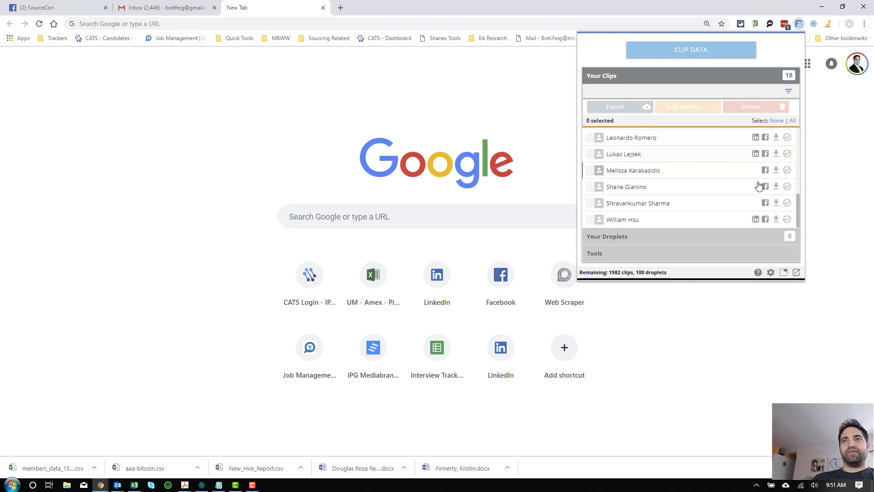
{"action": "scroll", "coordinate": [746, 196], "scroll_direction": "up", "scroll_amount": 3}
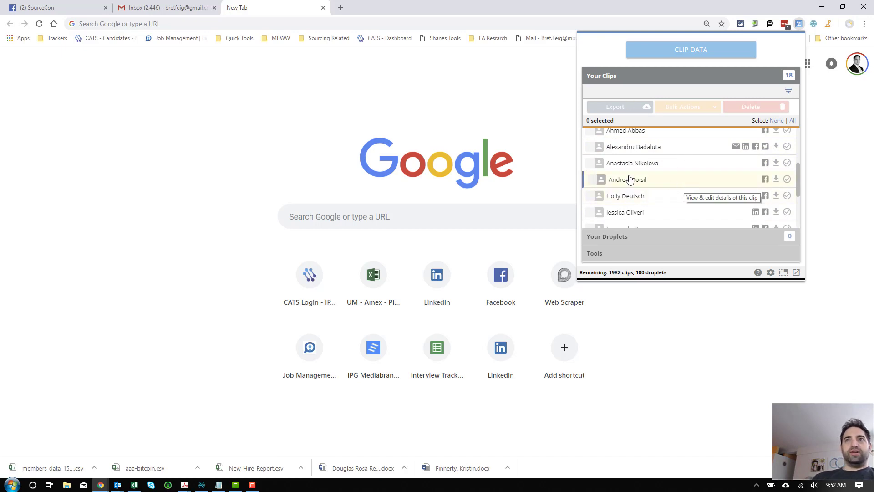
{"action": "scroll", "coordinate": [630, 177], "scroll_direction": "down", "scroll_amount": 3}
{"action": "scroll", "coordinate": [630, 176], "scroll_direction": "up", "scroll_amount": 3}
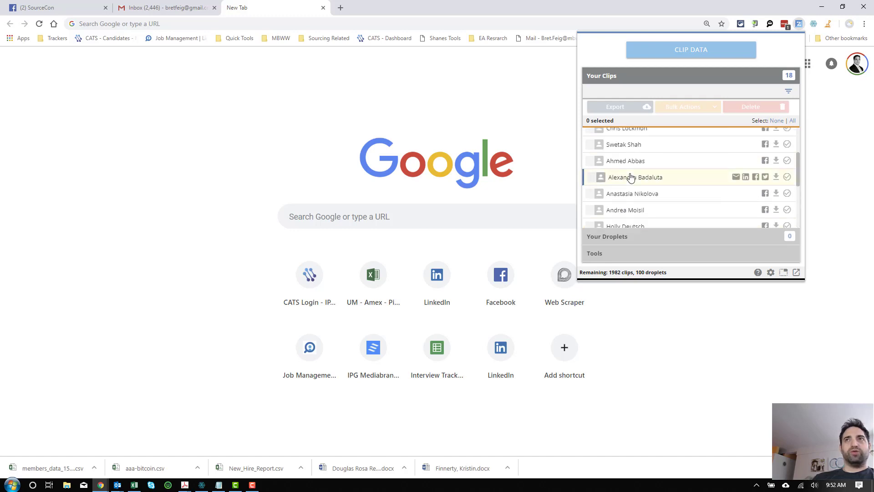